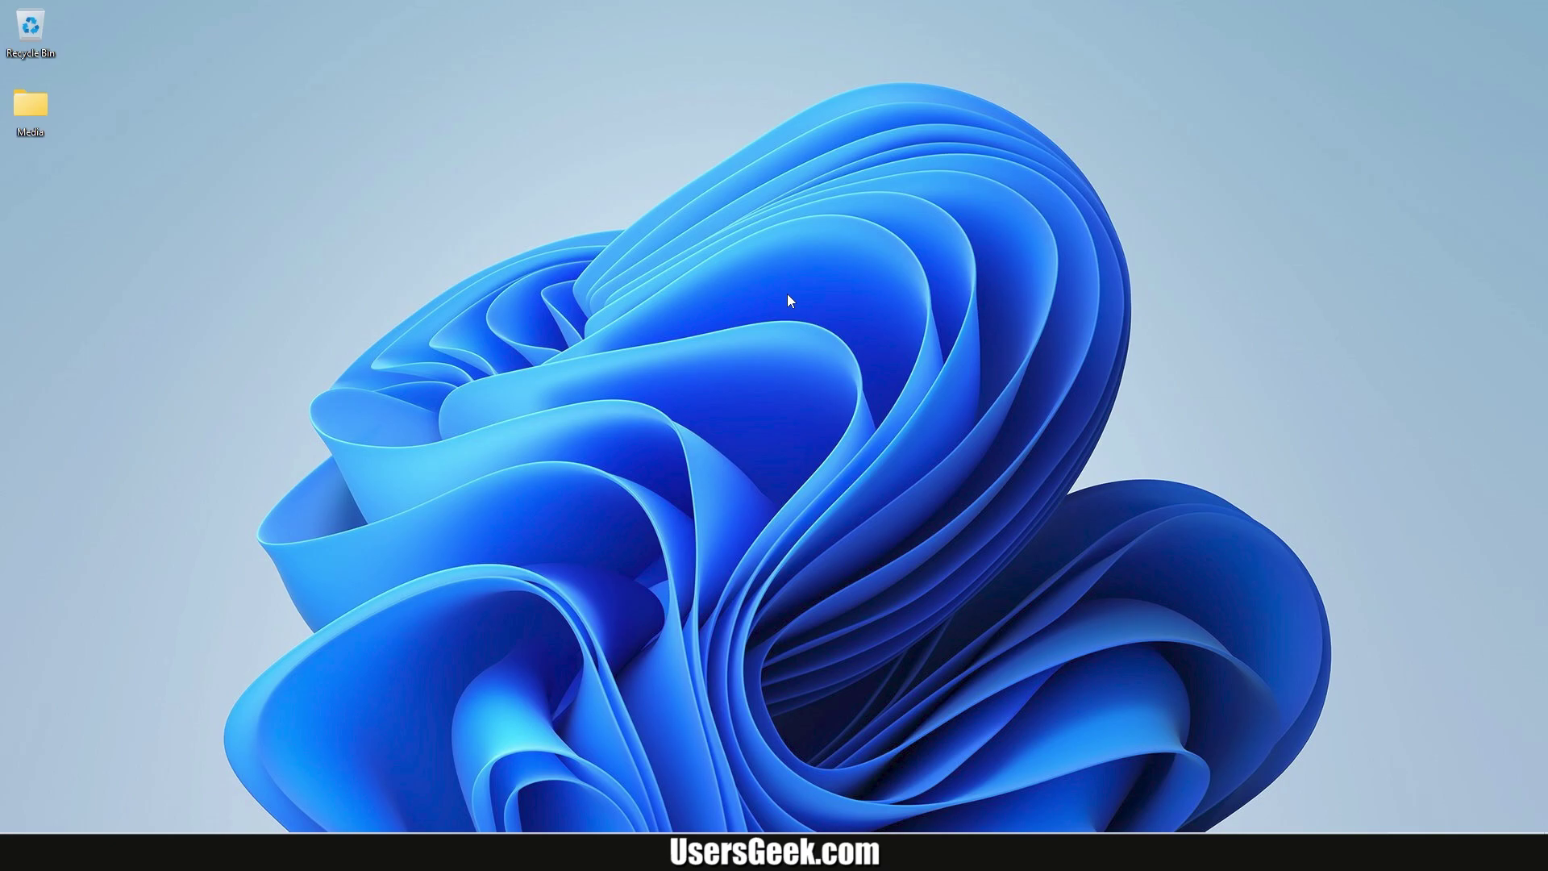
# In Chrome, search Google for "duwan download", switch to the corrected "douwan download" results and open the official DouWan site
pyautogui.click(935, 852)
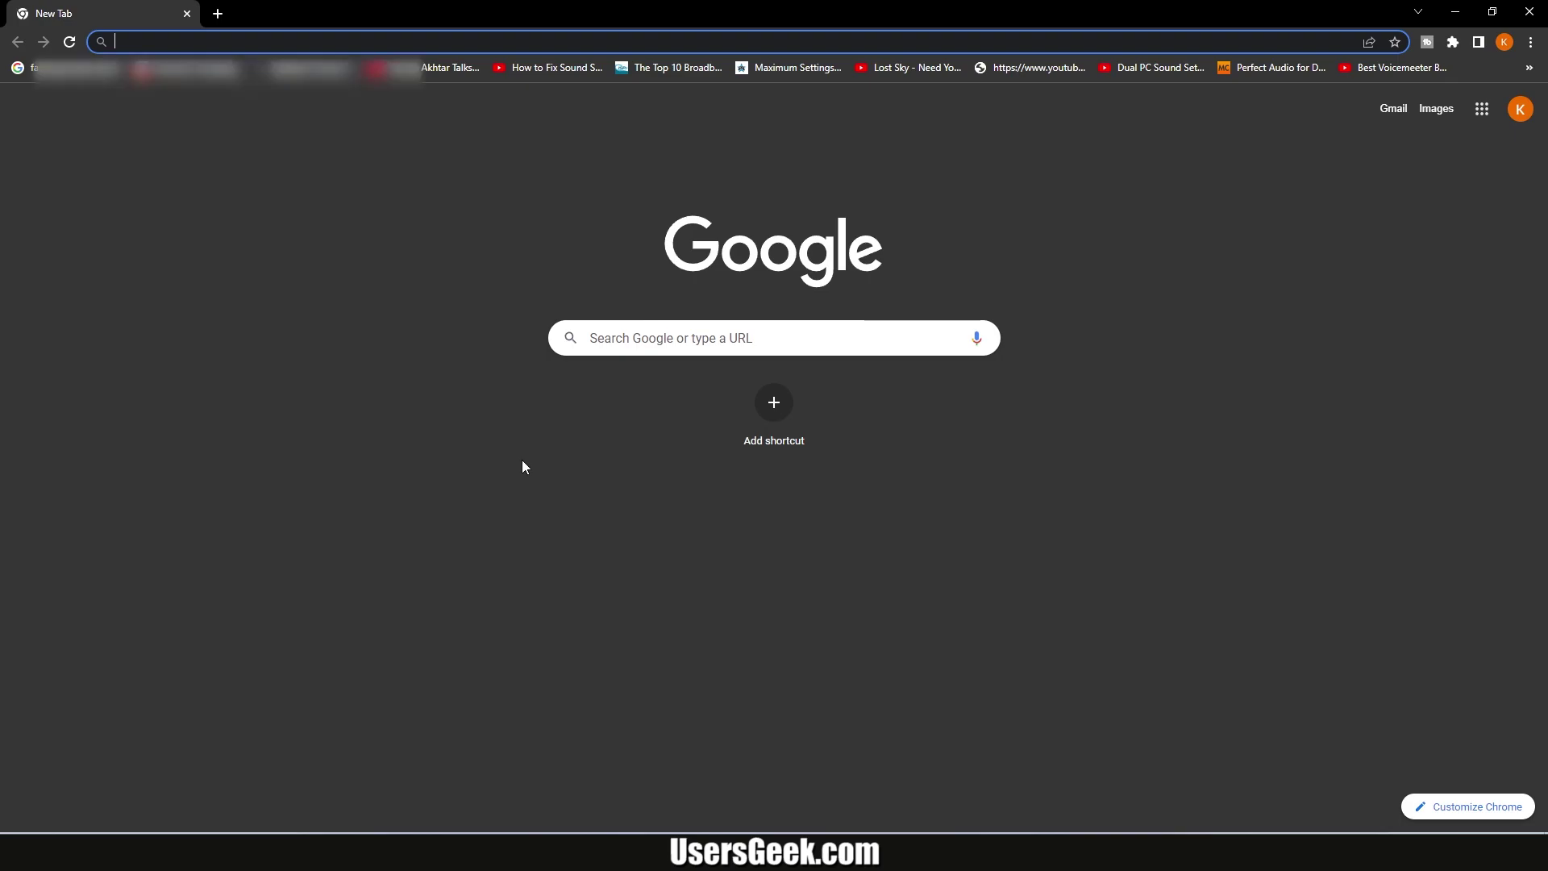
pyautogui.write('duwan ')
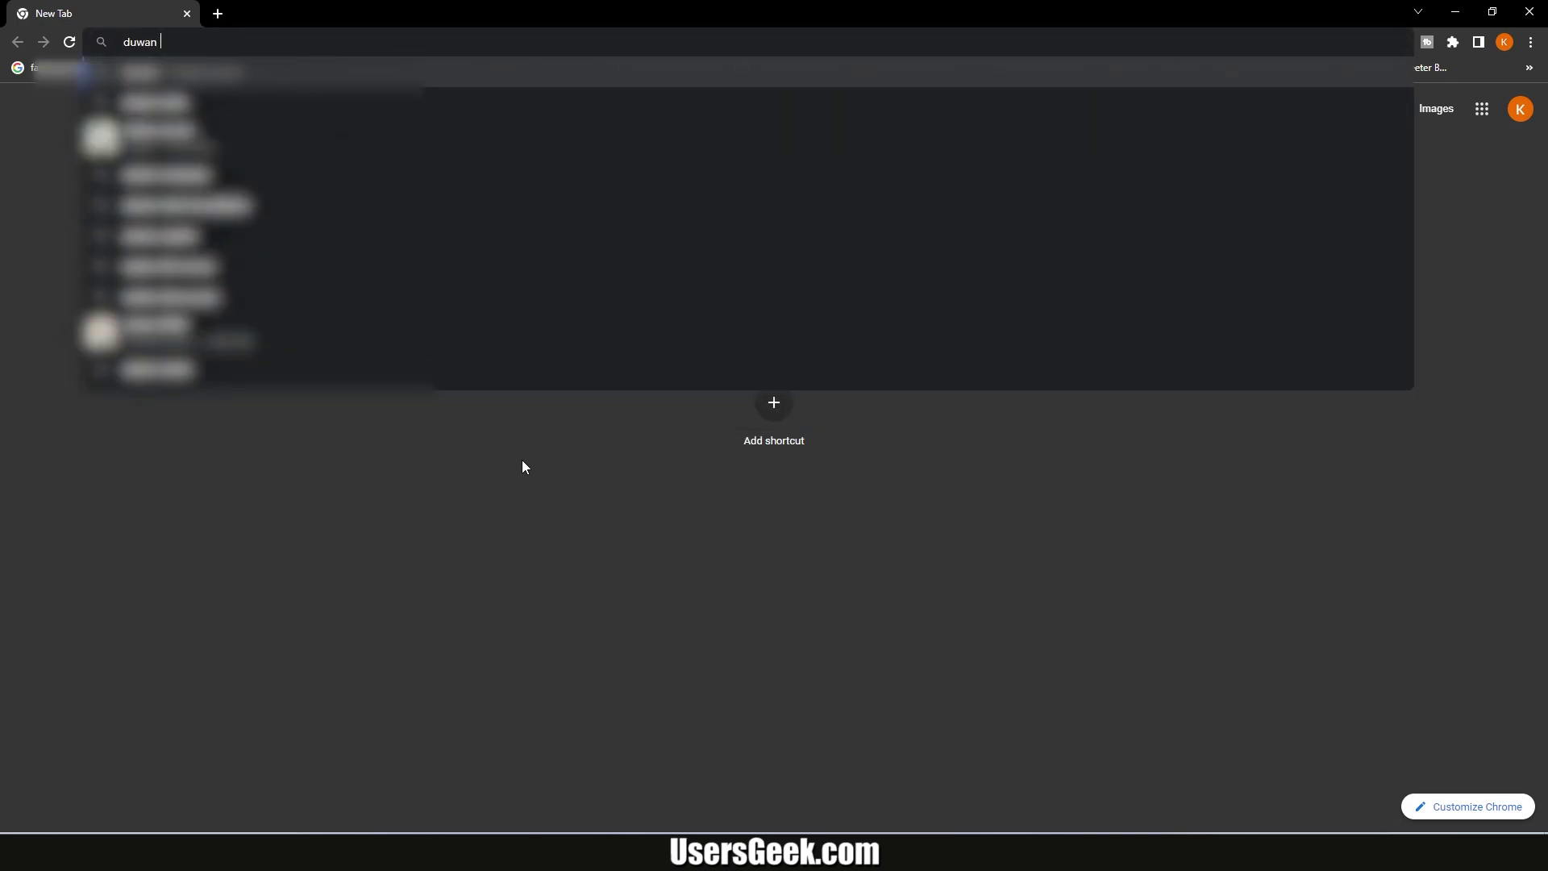
pyautogui.write('download')
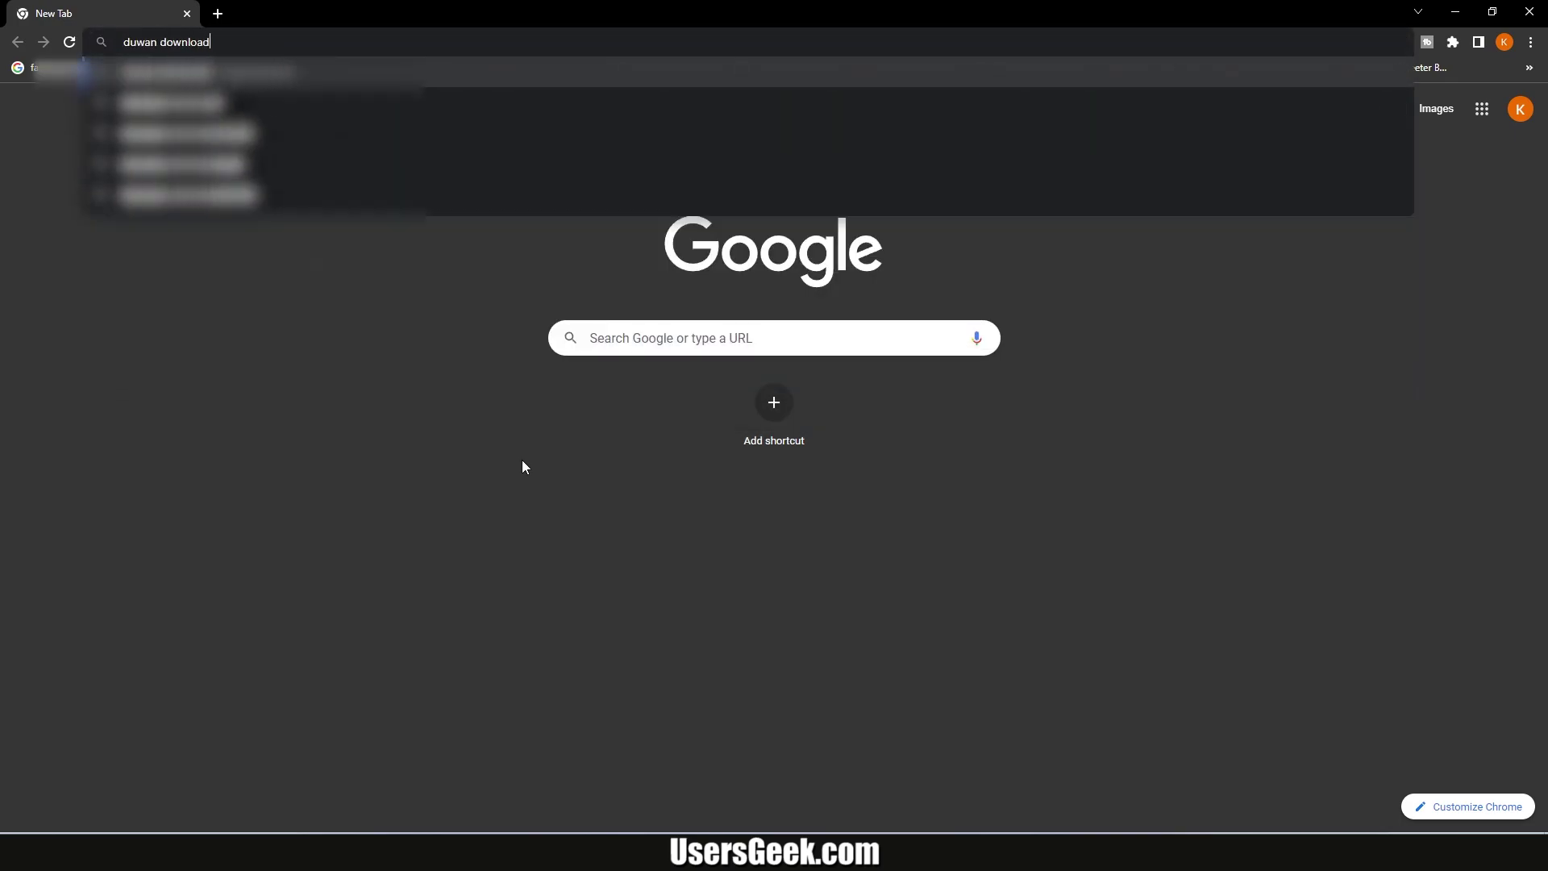
pyautogui.press('Return')
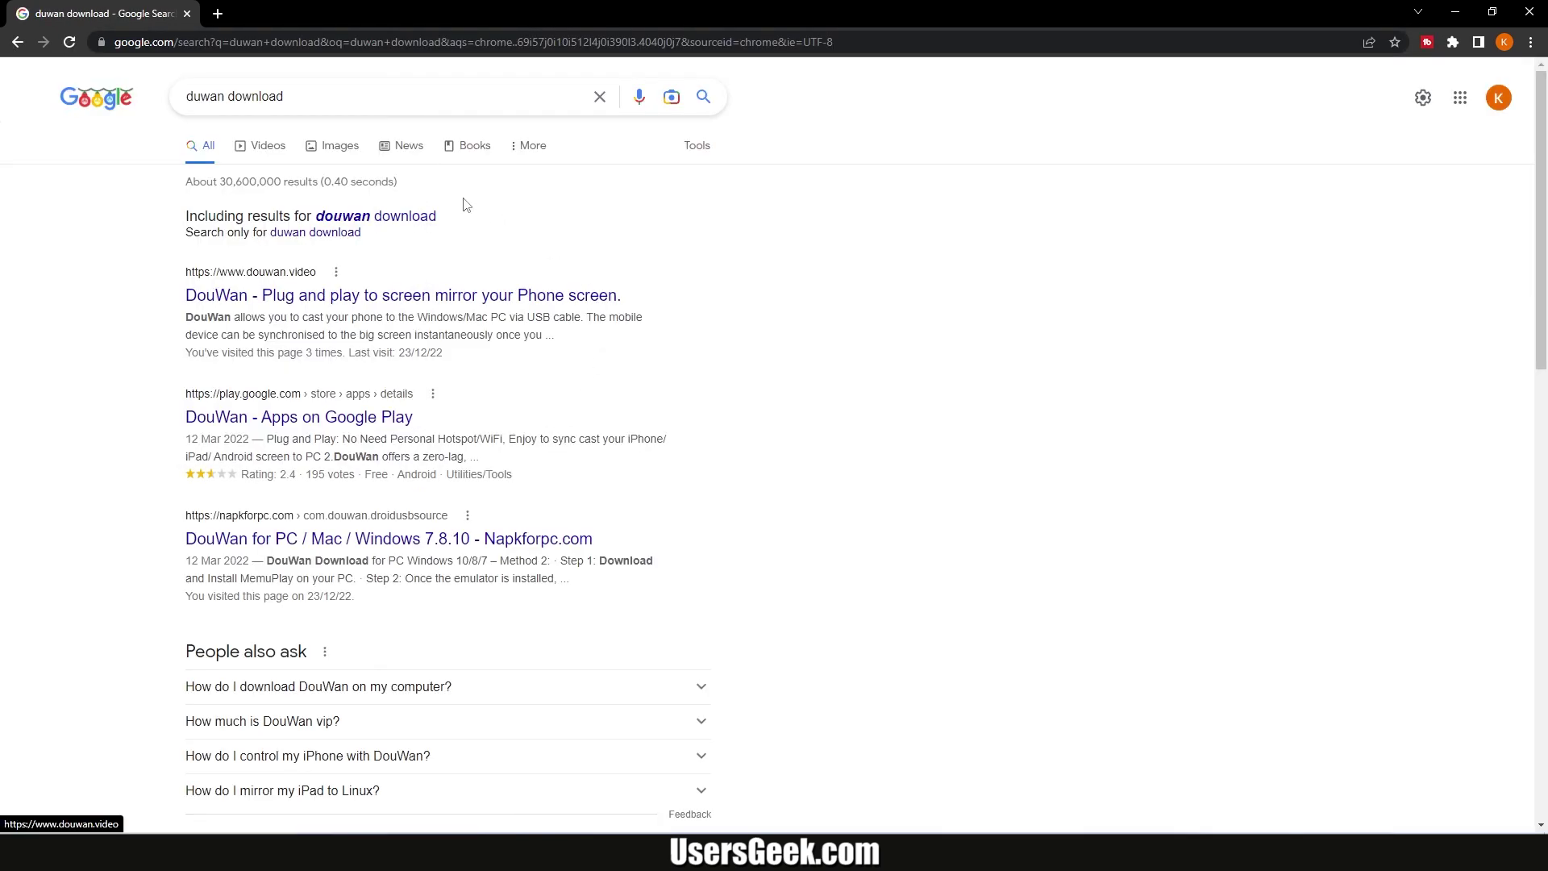
pyautogui.click(418, 220)
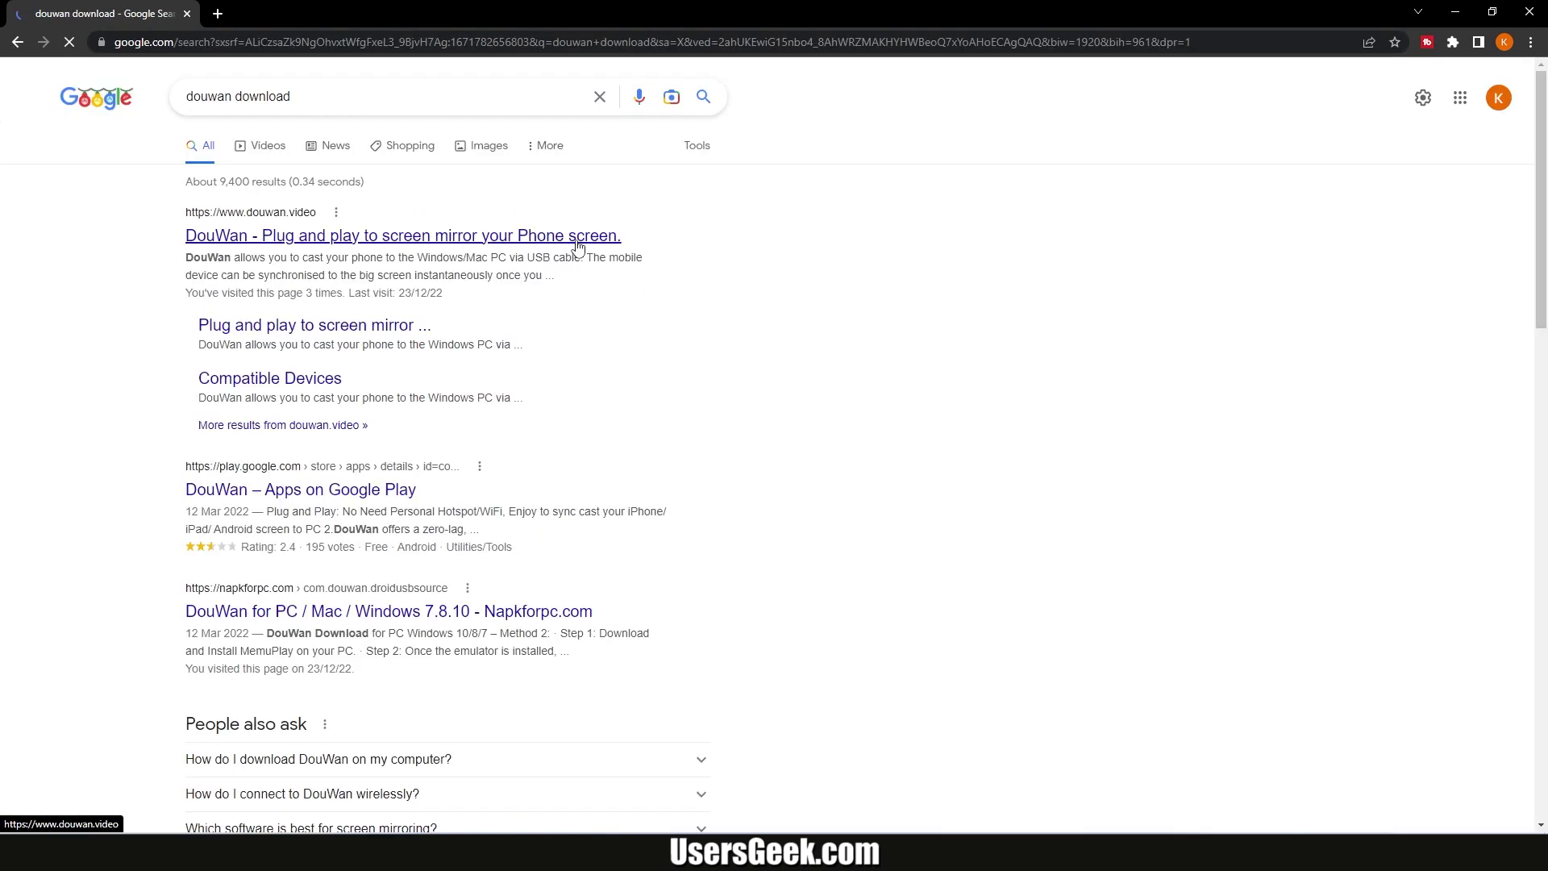
pyautogui.click(579, 245)
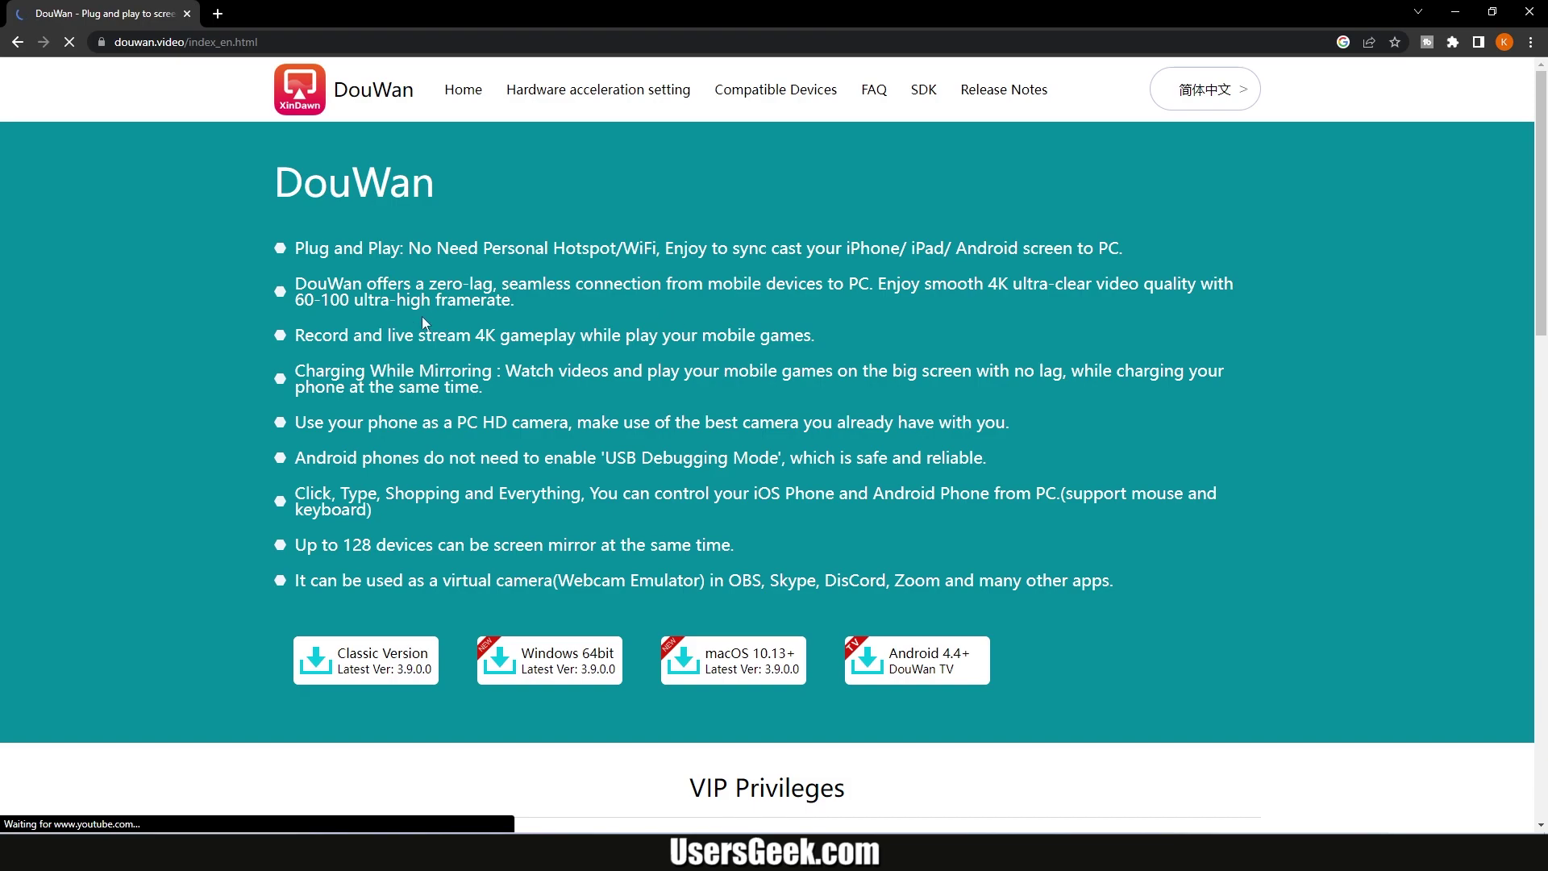
# Examine the VIP Privileges table on the DouWan page, comparing the trial, $6.99 and $9.99 plans
pyautogui.scroll(-8, 422, 316)
pyautogui.scroll(1, 727, 347)
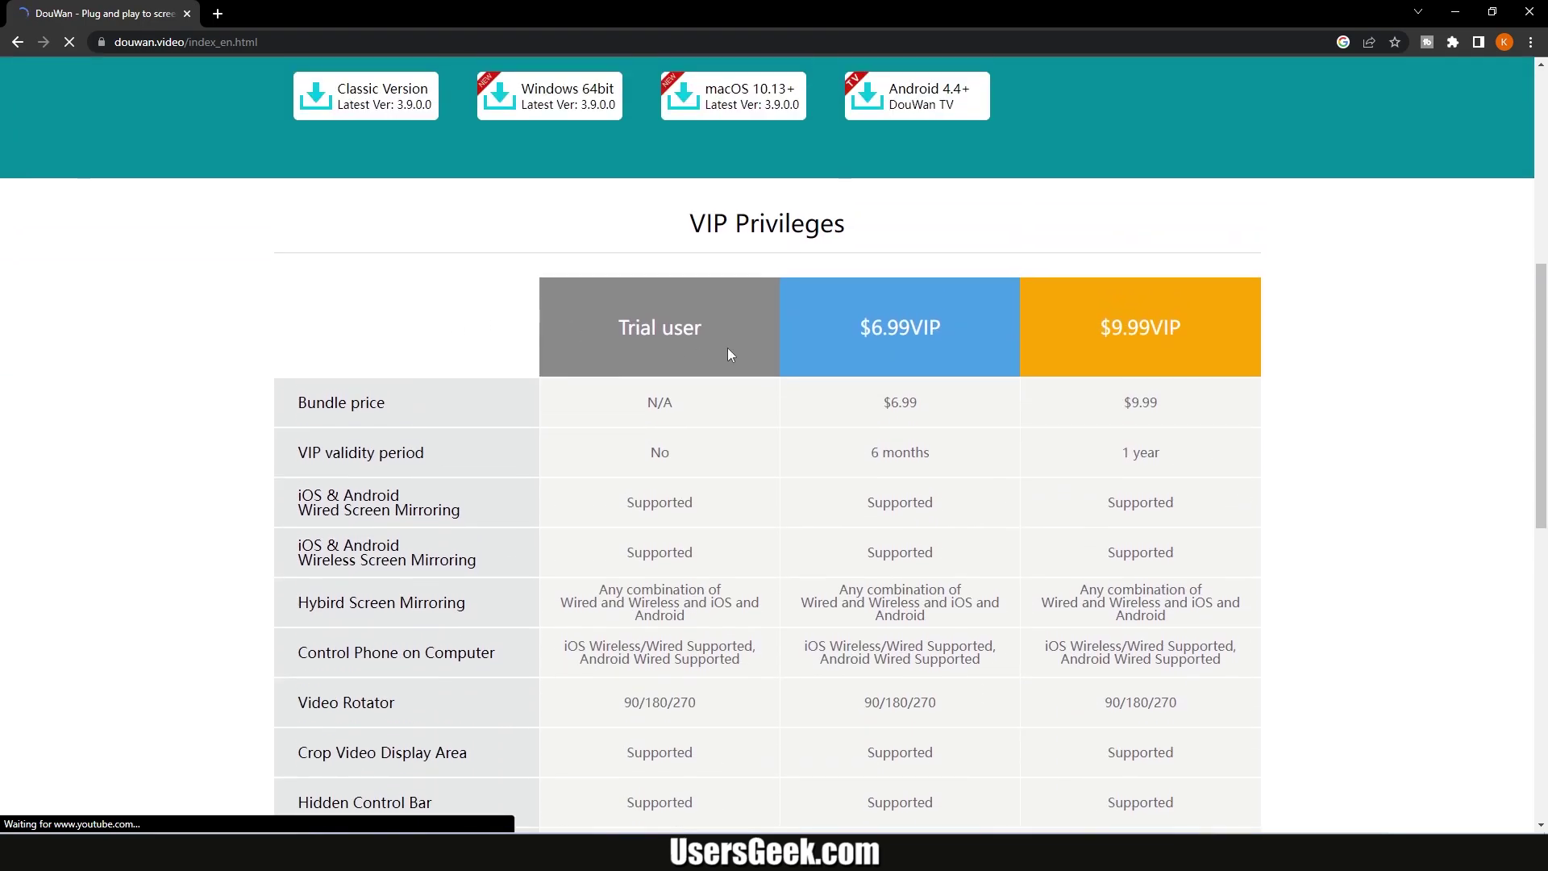
pyautogui.scroll(-3, 653, 514)
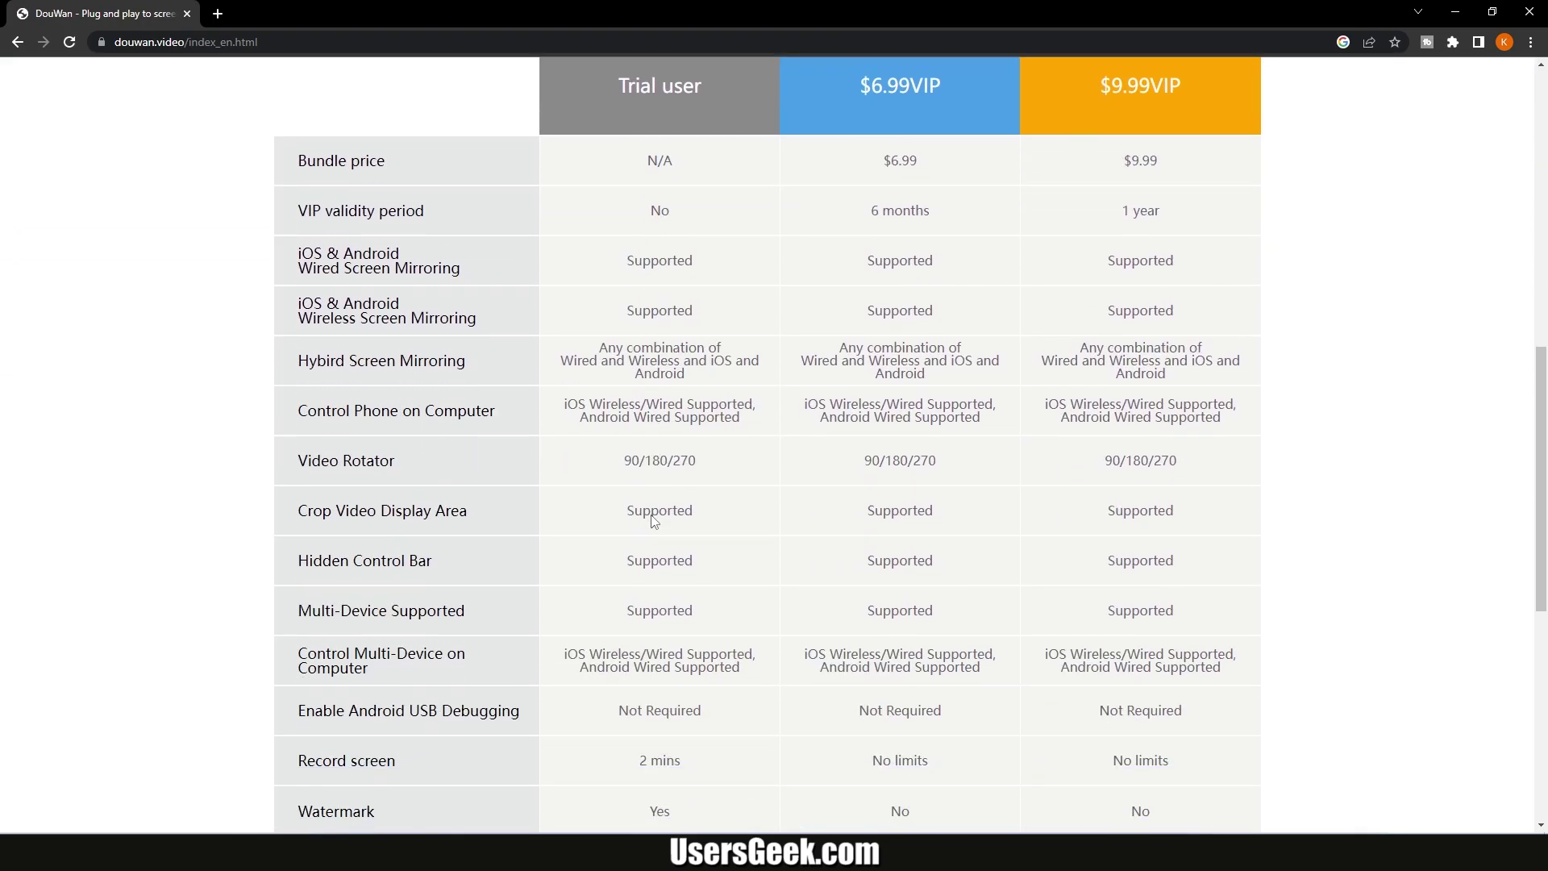
pyautogui.scroll(-4, 648, 578)
pyautogui.scroll(7, 643, 564)
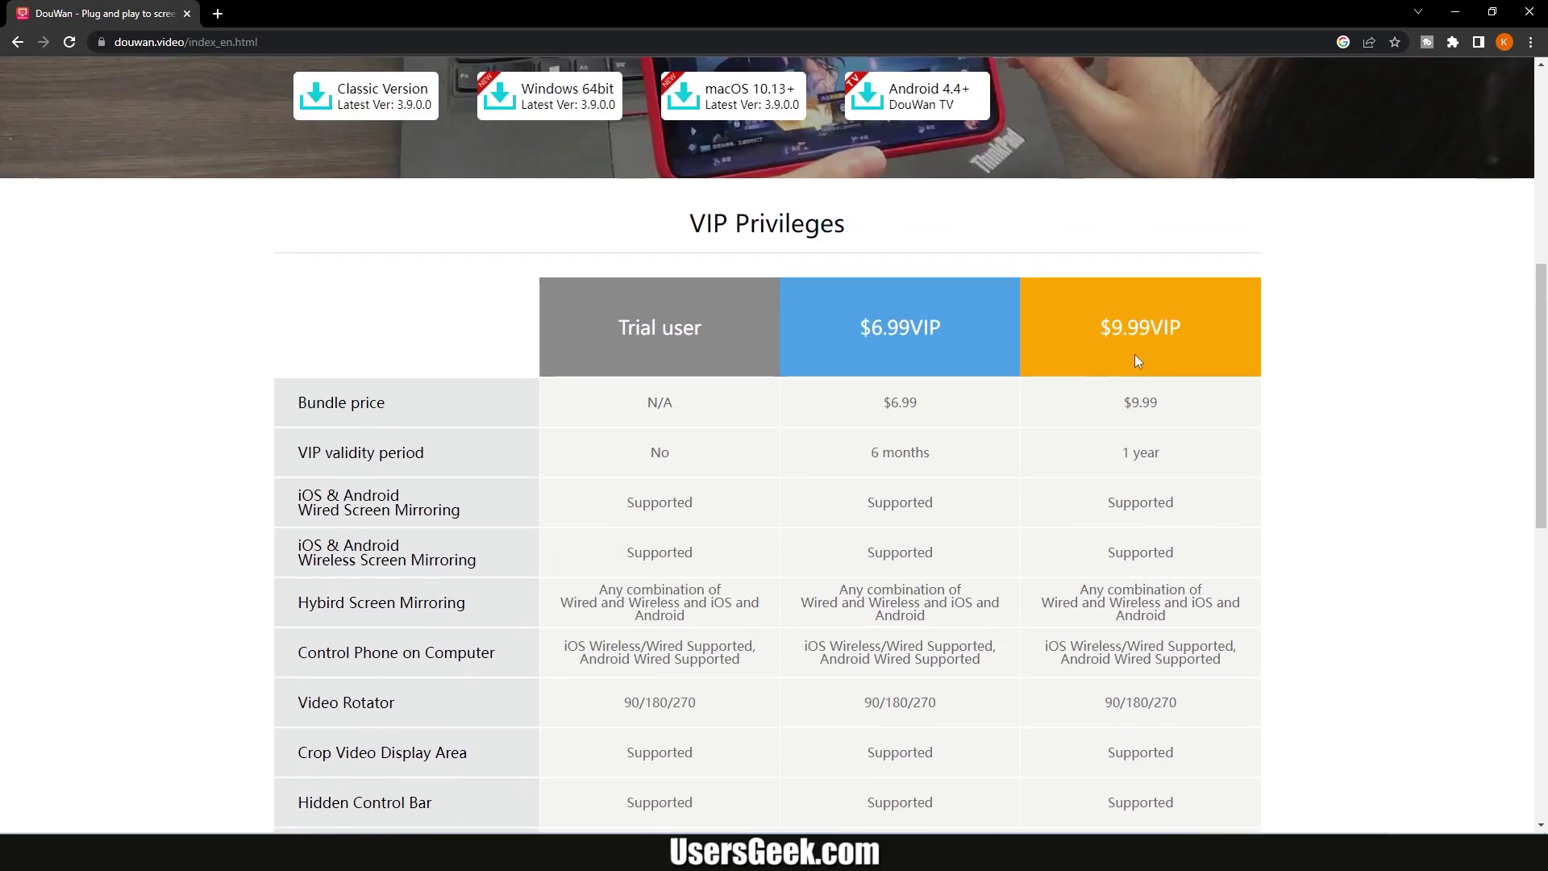
# Search for "apowermirror" in a new tab, open the apowersoft.com phone-mirror page and accept all cookies
pyautogui.click(225, 14)
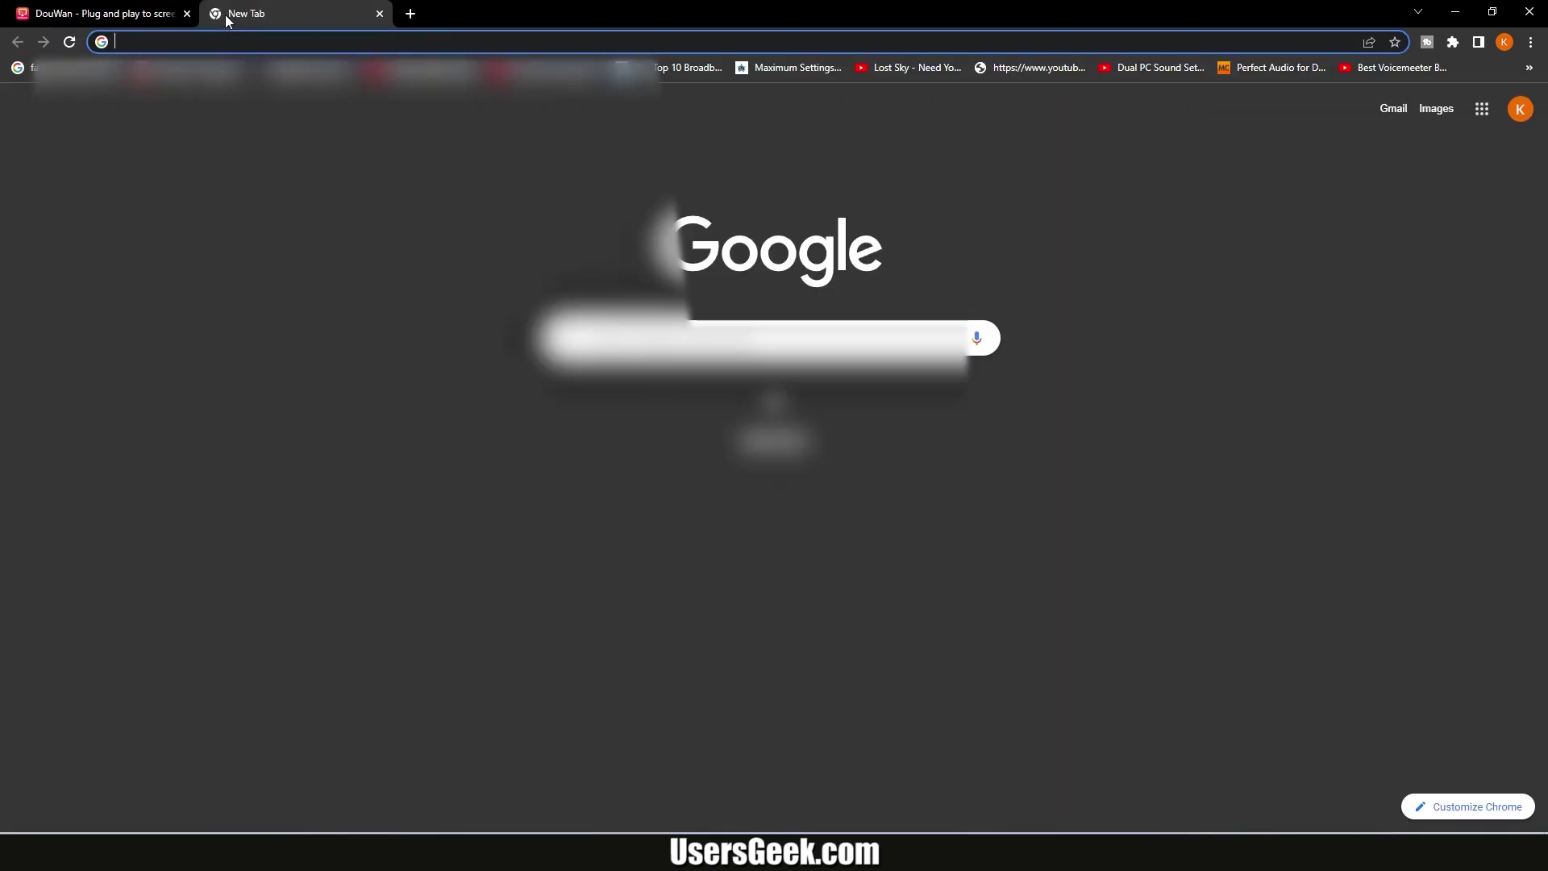
pyautogui.write('apower')
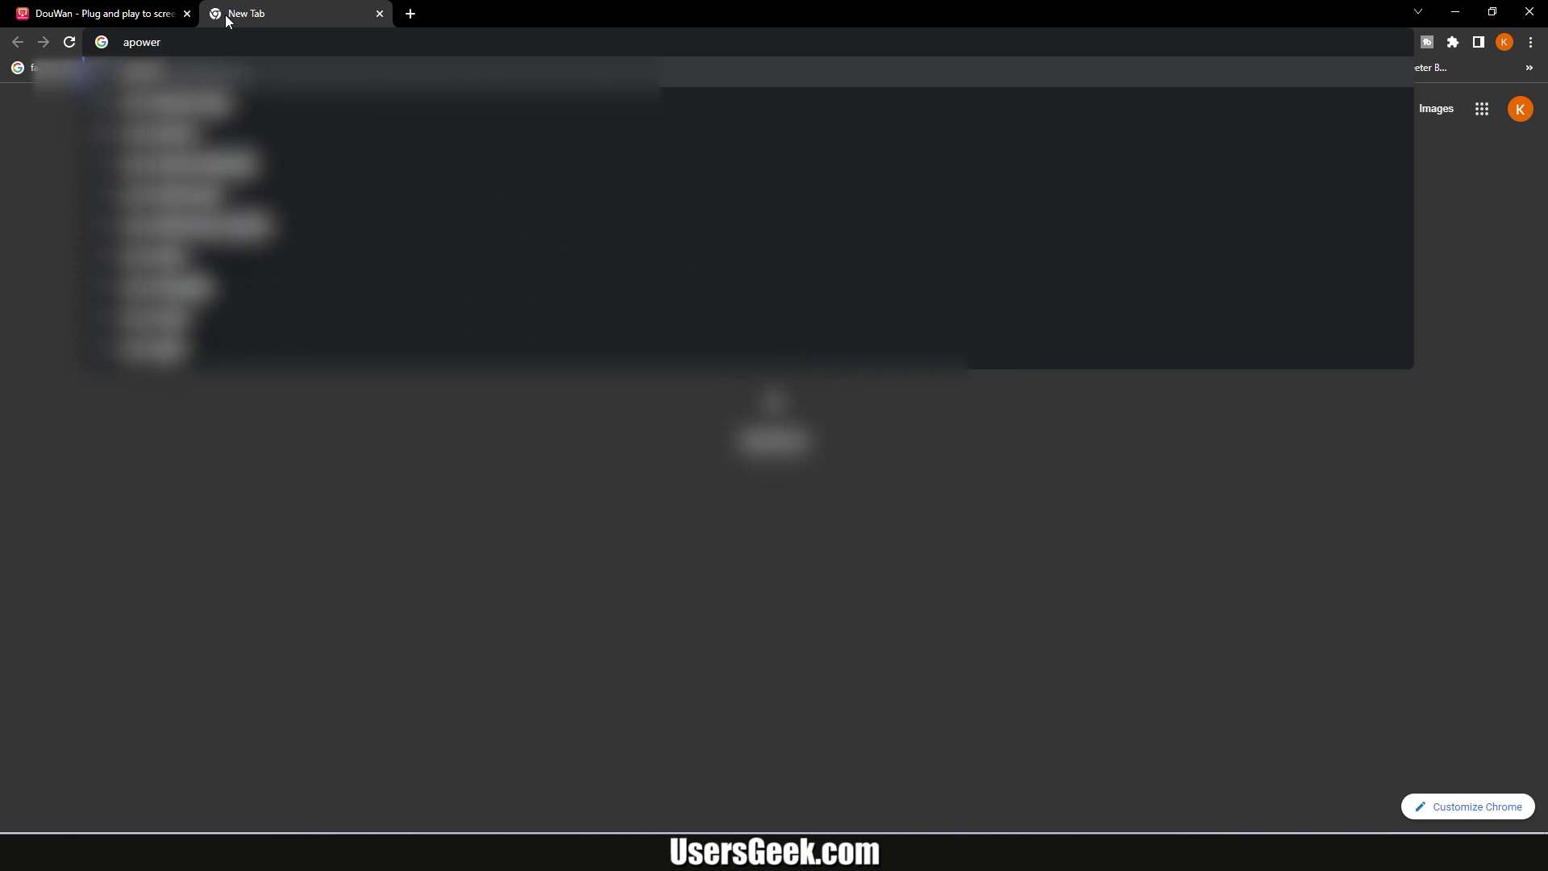
pyautogui.write('mirror')
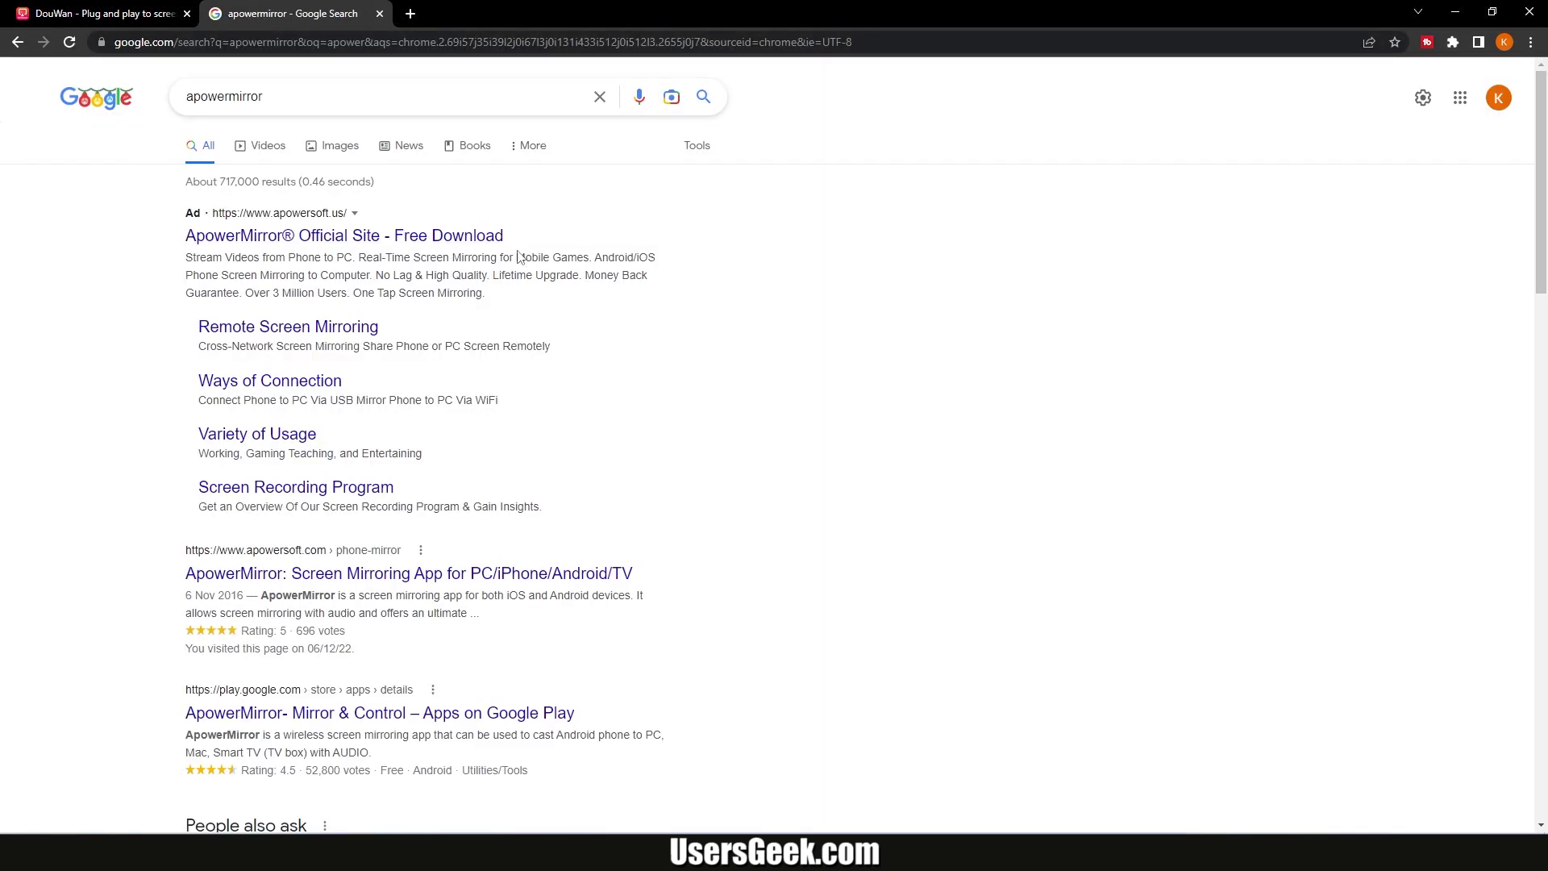
pyautogui.scroll(-2, 520, 257)
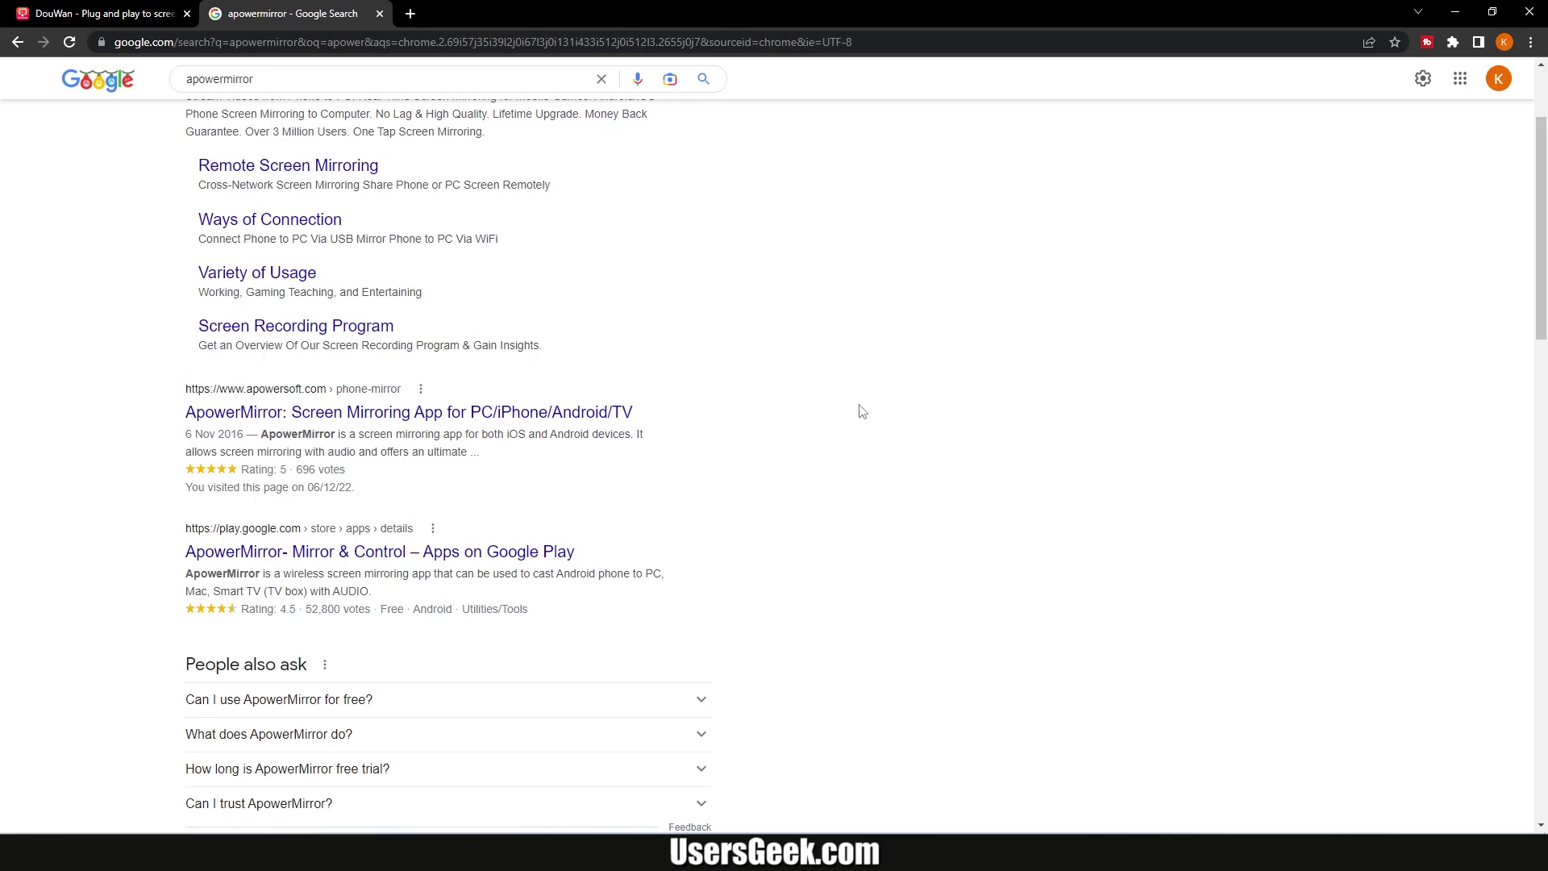
pyautogui.click(533, 413)
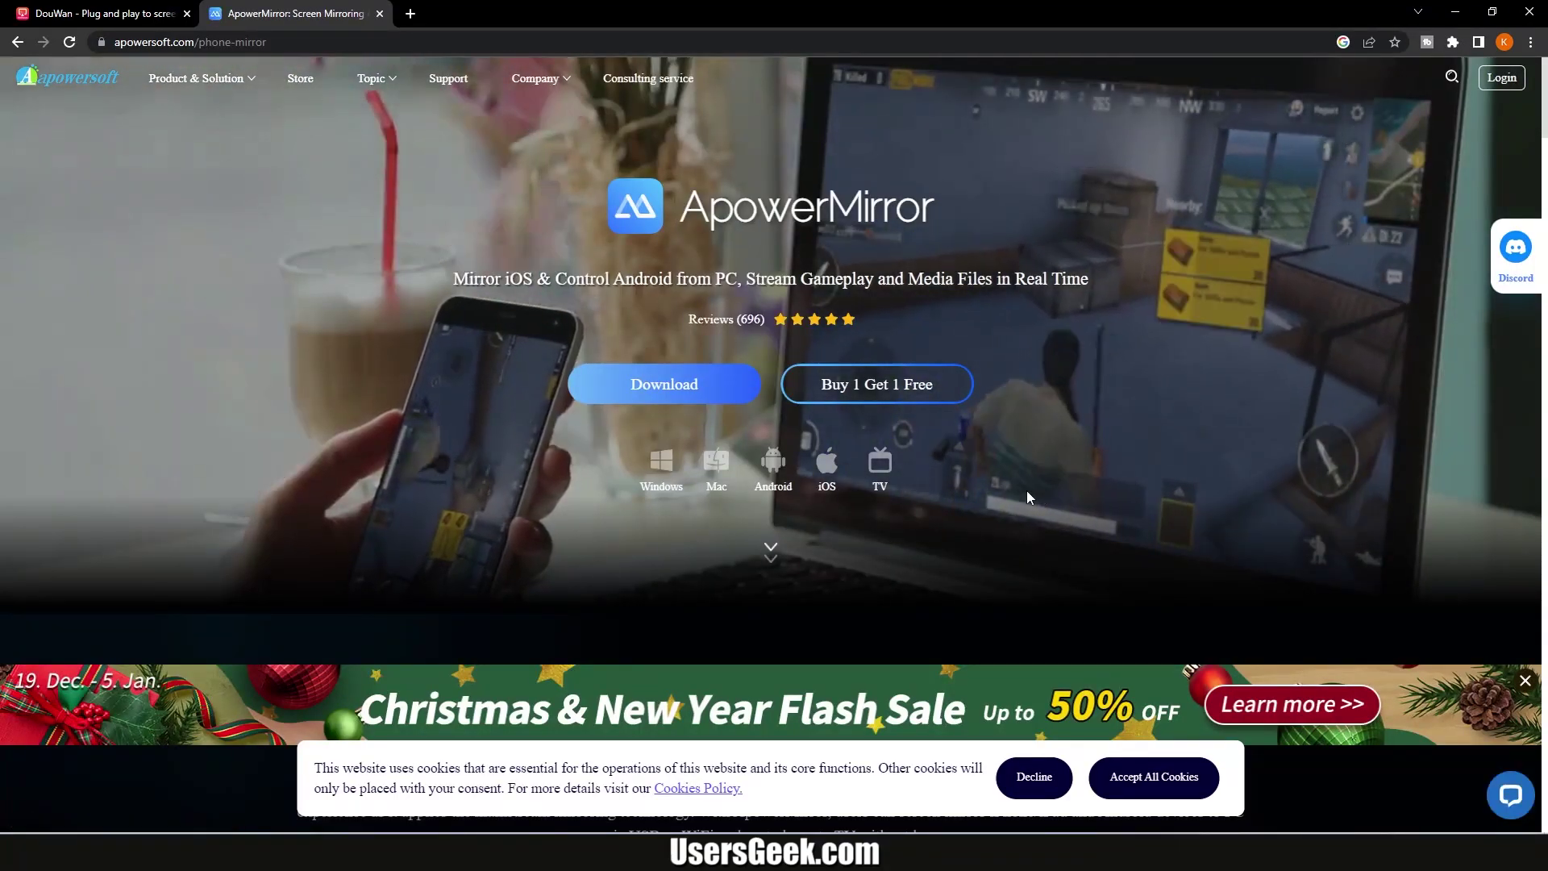
pyautogui.click(1153, 776)
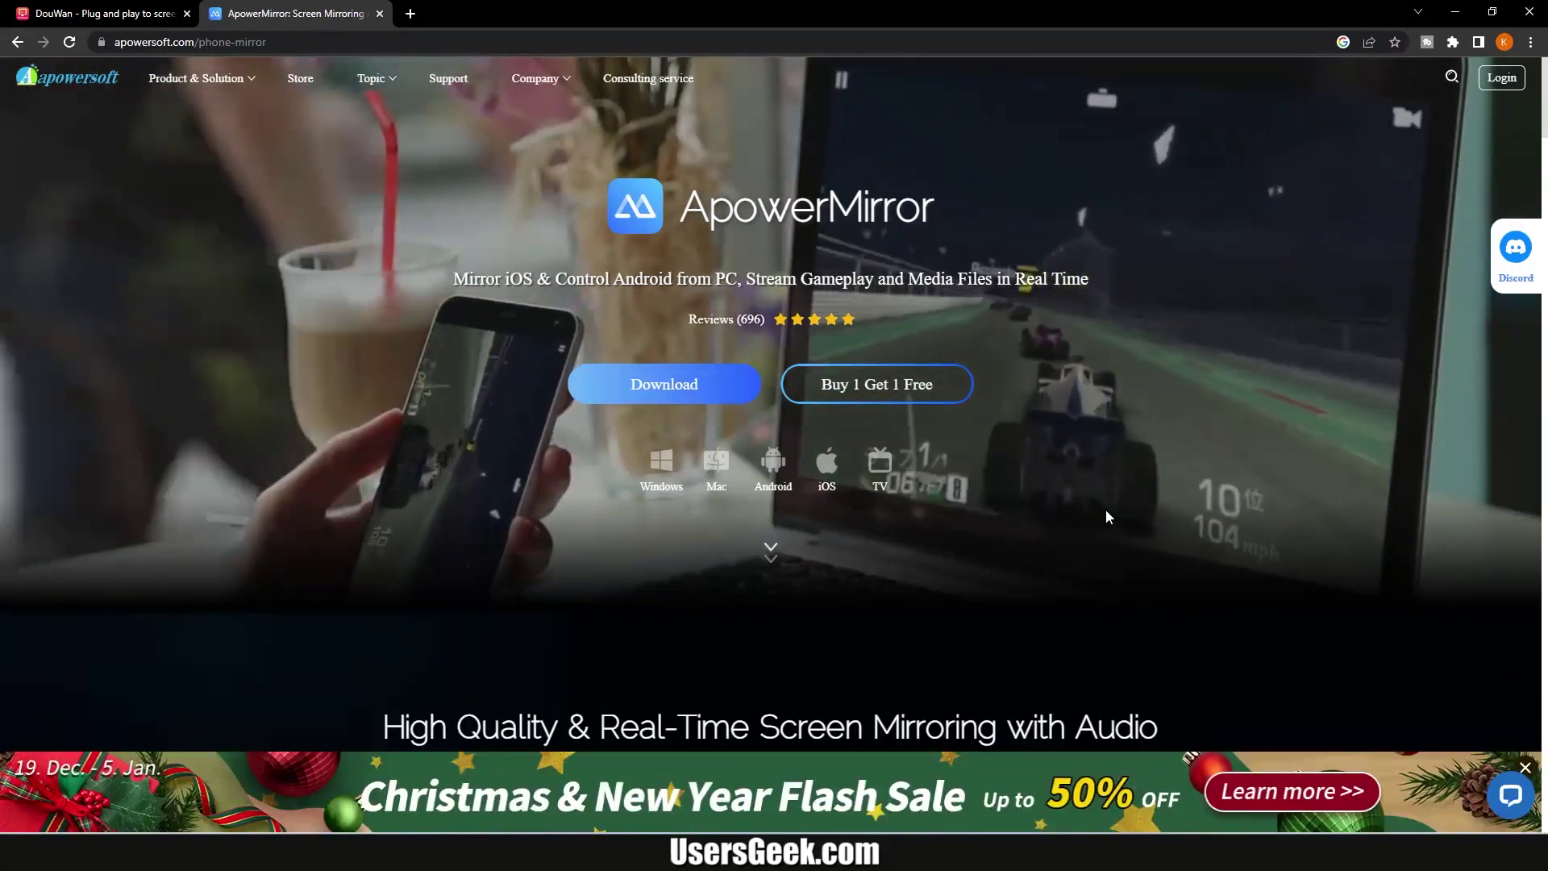
# Look through the ApowerMirror page's feature descriptions, applicable situations and reviews
pyautogui.scroll(-15, 251, 163)
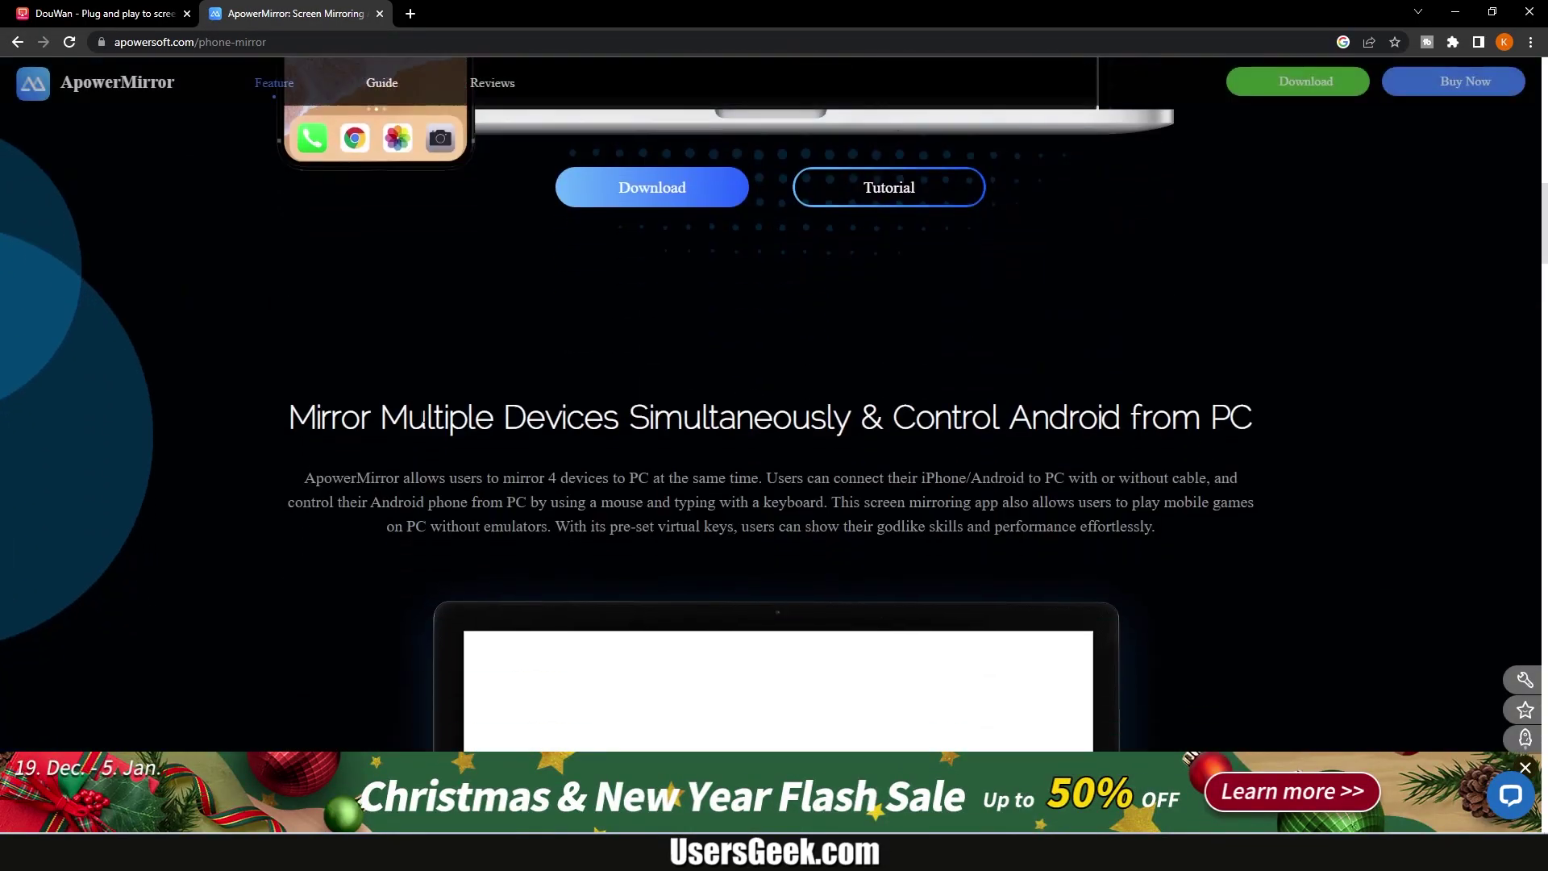
pyautogui.scroll(15, 423, 421)
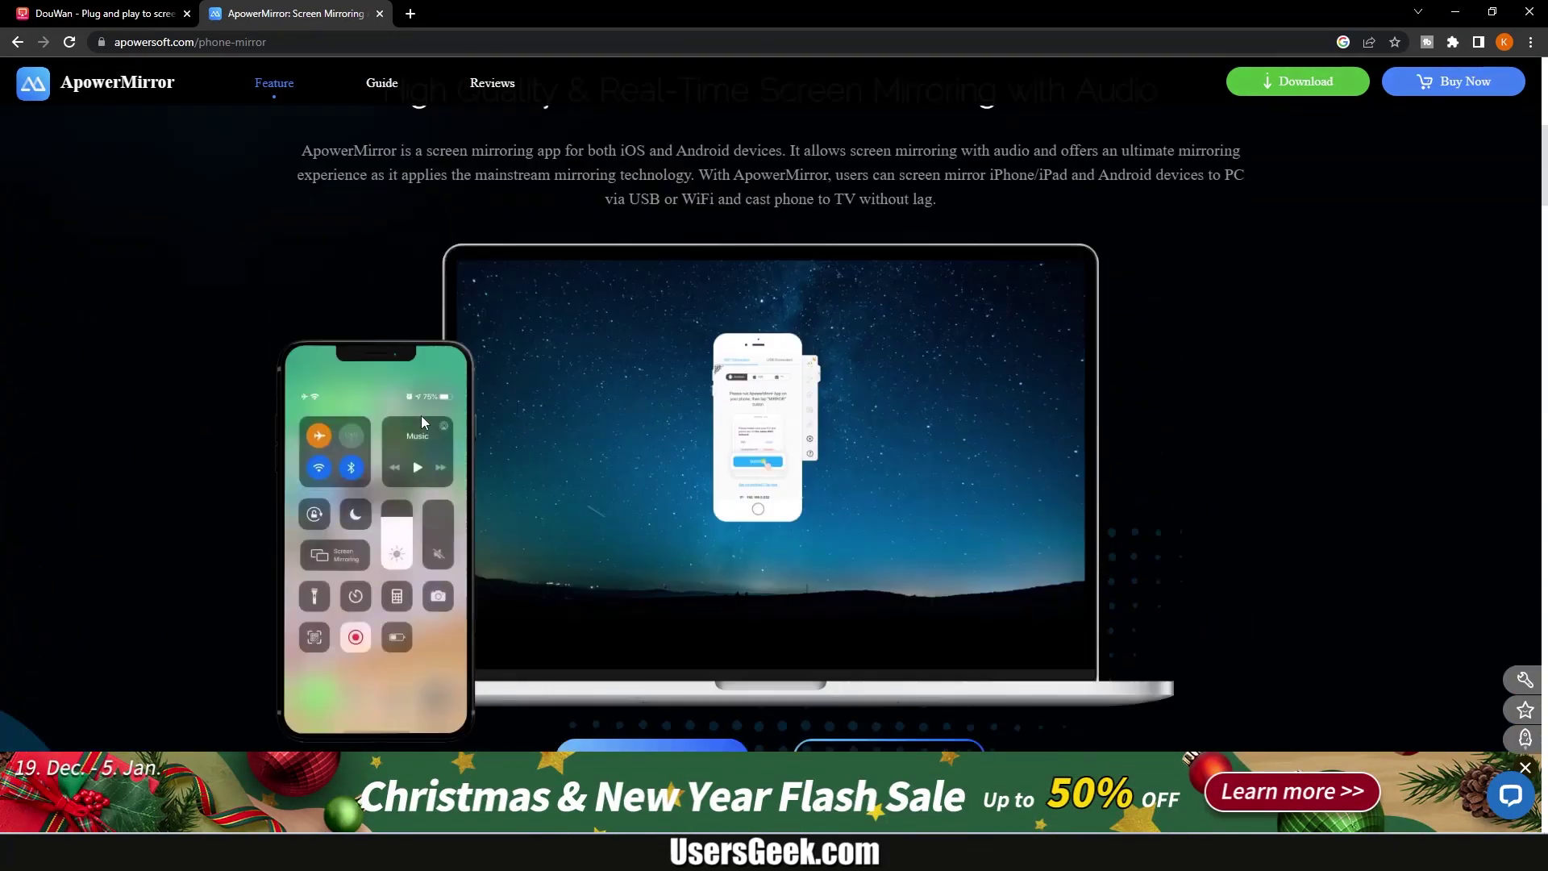
pyautogui.scroll(2, 421, 414)
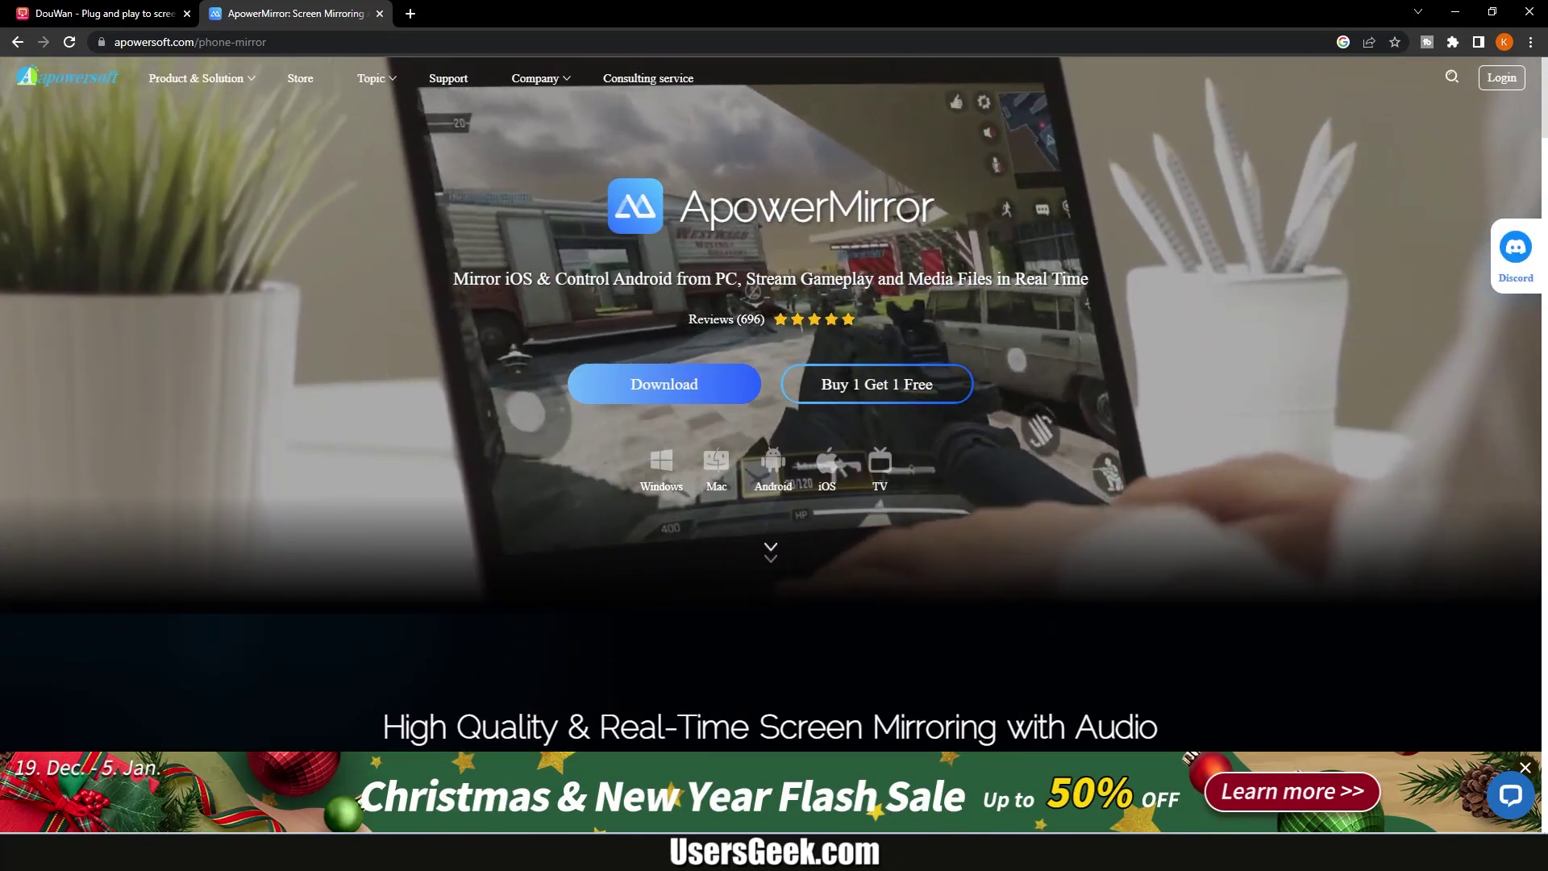
pyautogui.scroll(-12, 390, 457)
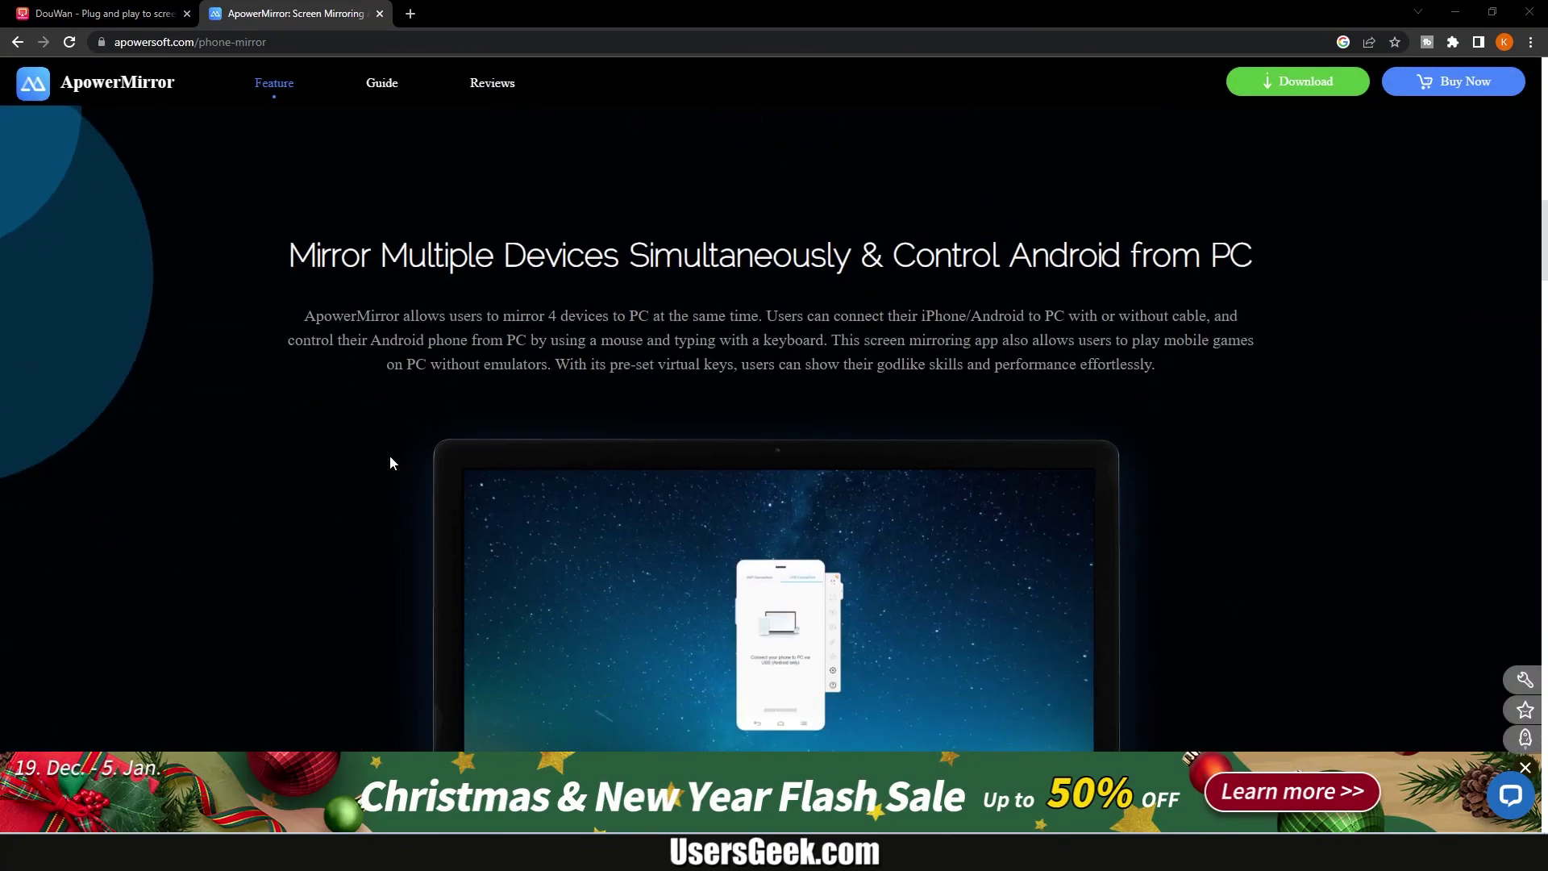
pyautogui.scroll(-20, 390, 460)
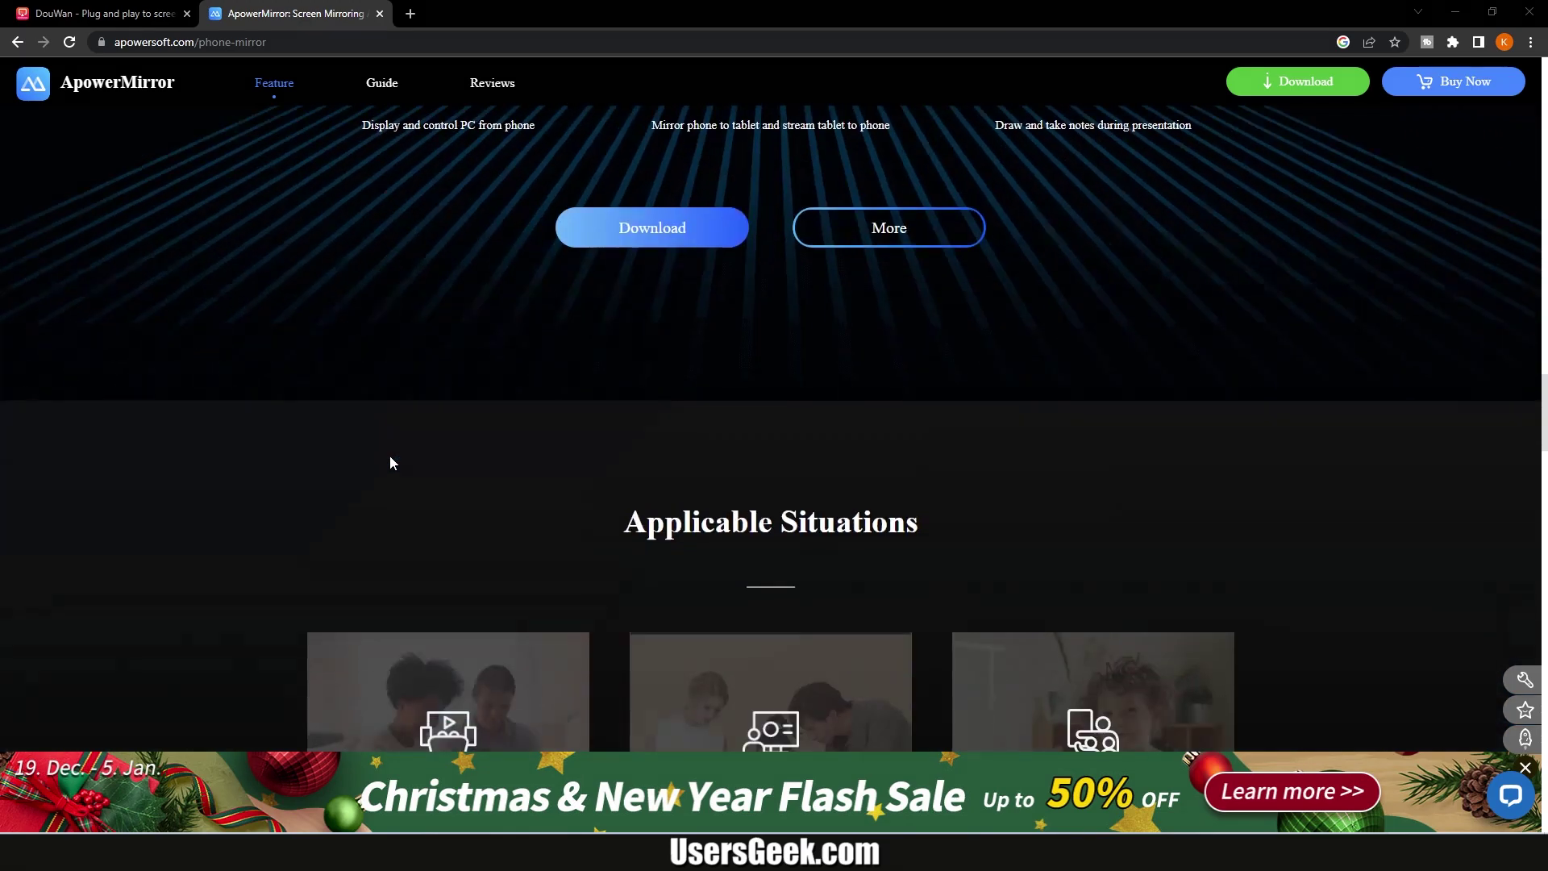
pyautogui.scroll(-6, 390, 460)
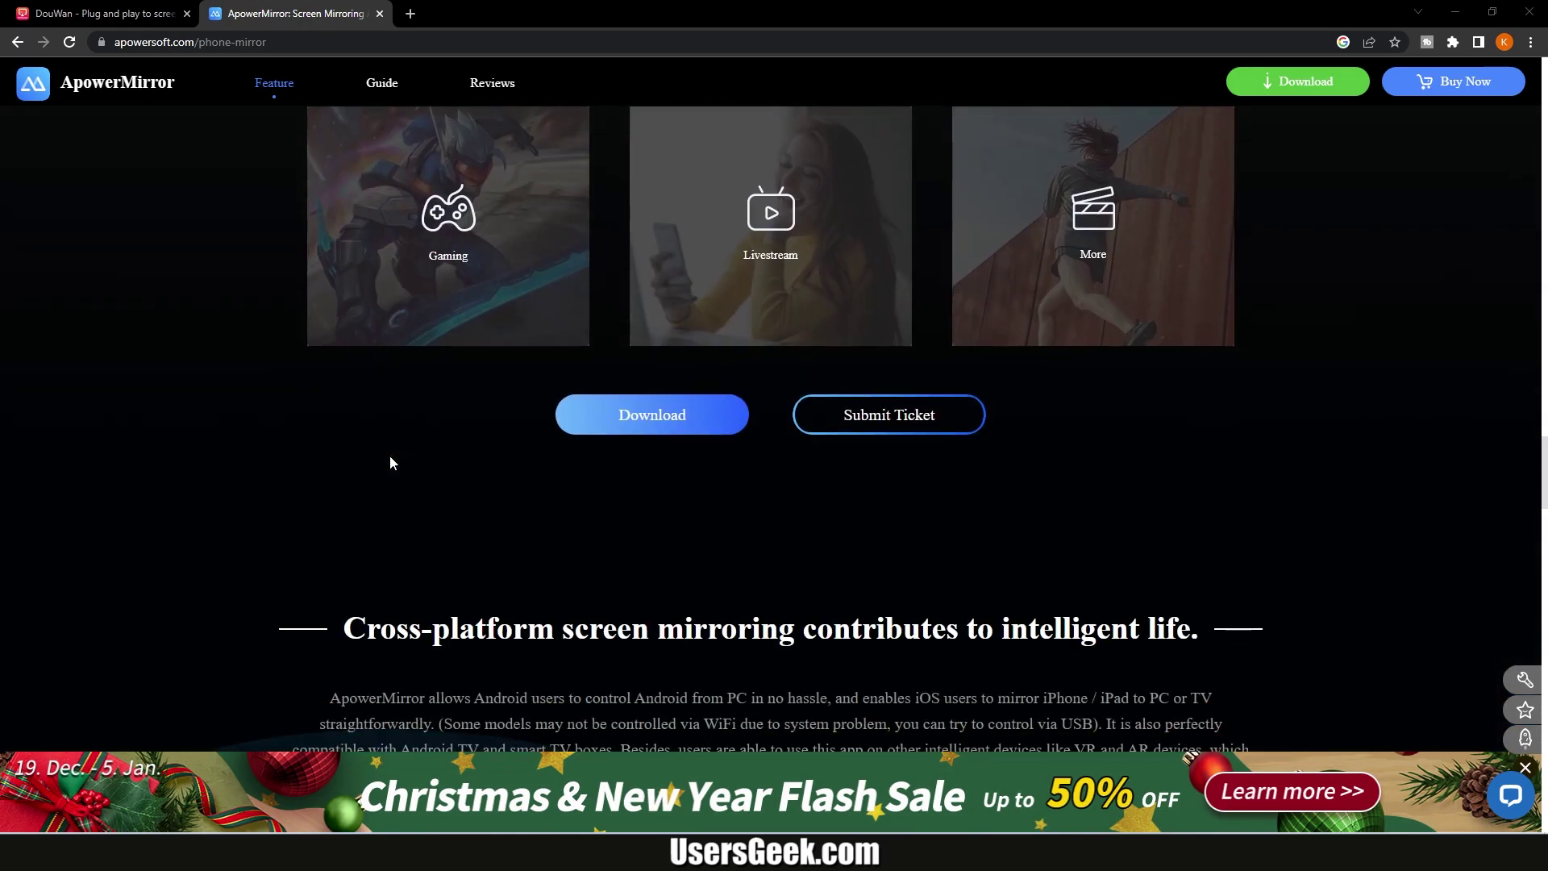
pyautogui.scroll(-6, 390, 457)
pyautogui.scroll(-20, 391, 457)
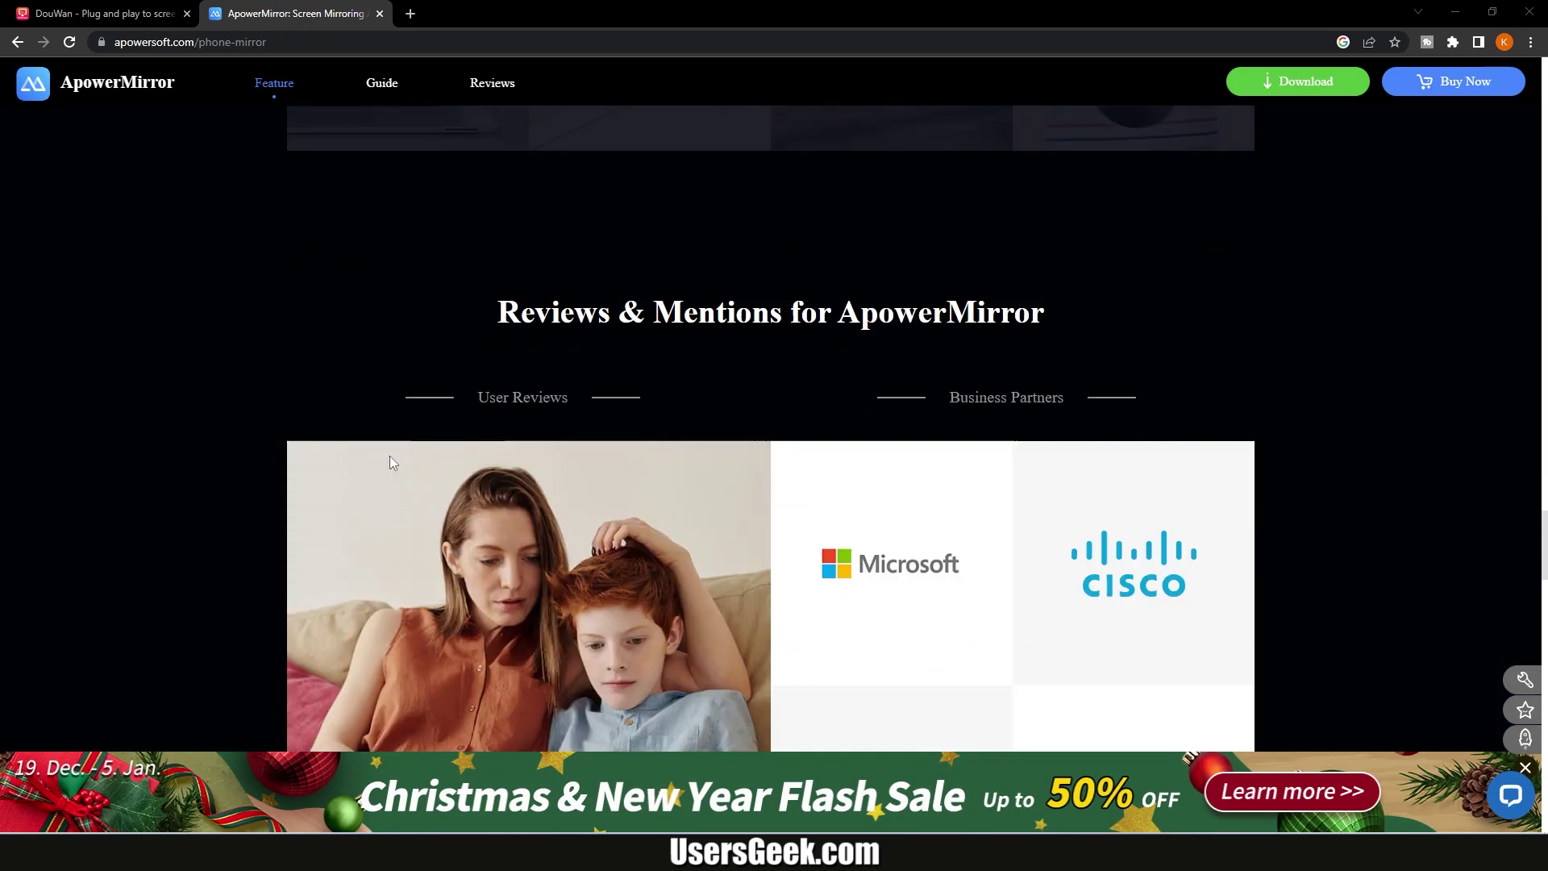
# Examine the ApowerMirror comparison table for the Free User, LocalCast and AirCast plans
pyautogui.scroll(-4, 389, 461)
pyautogui.scroll(2, 390, 461)
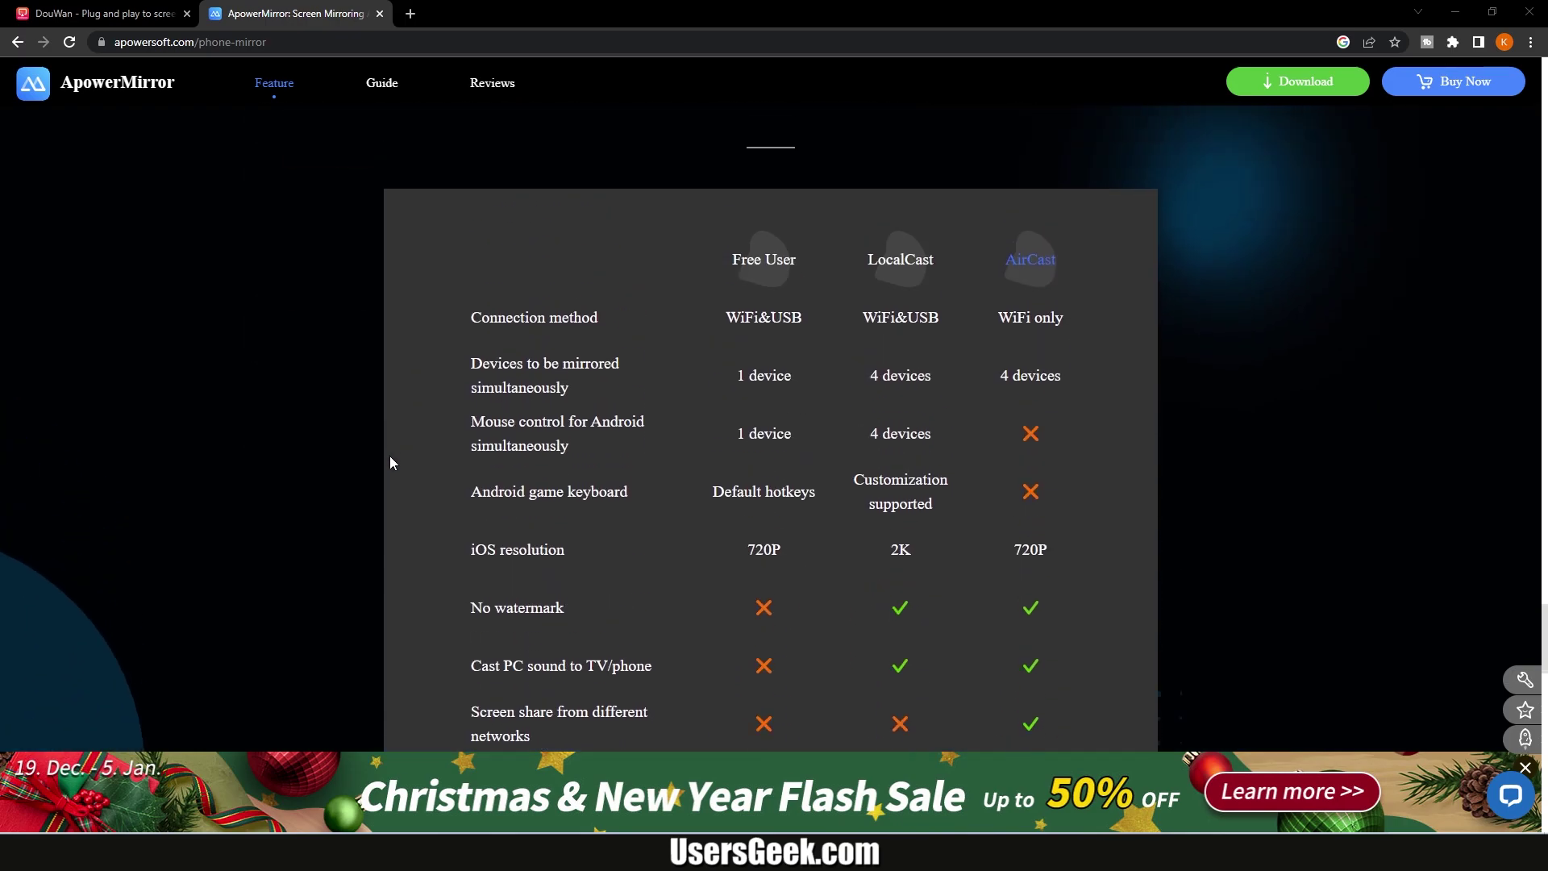
pyautogui.scroll(-3, 389, 461)
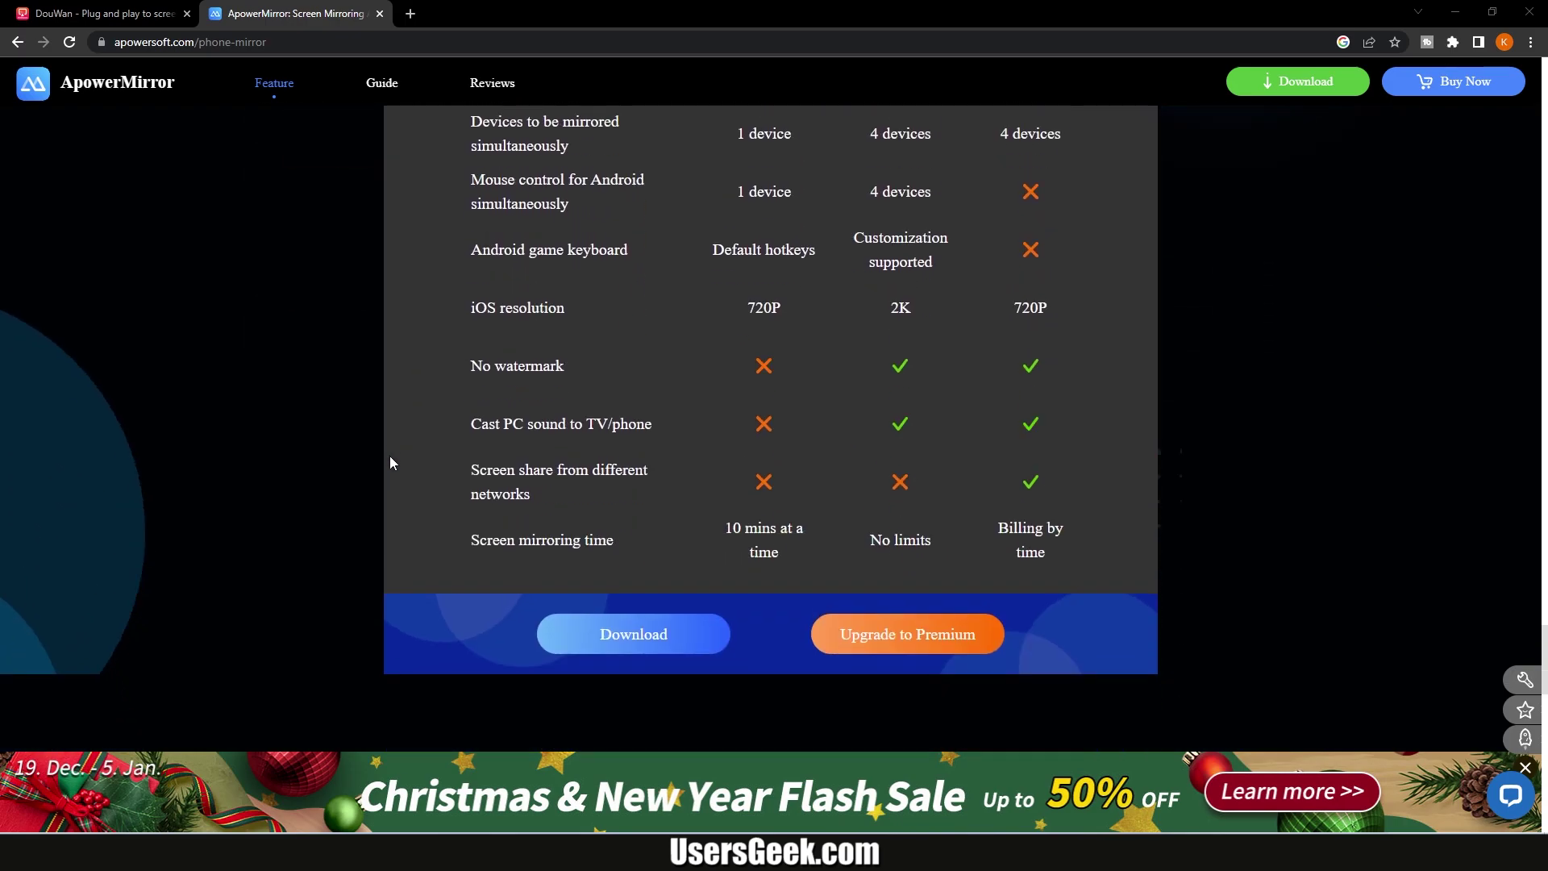
pyautogui.scroll(2, 390, 462)
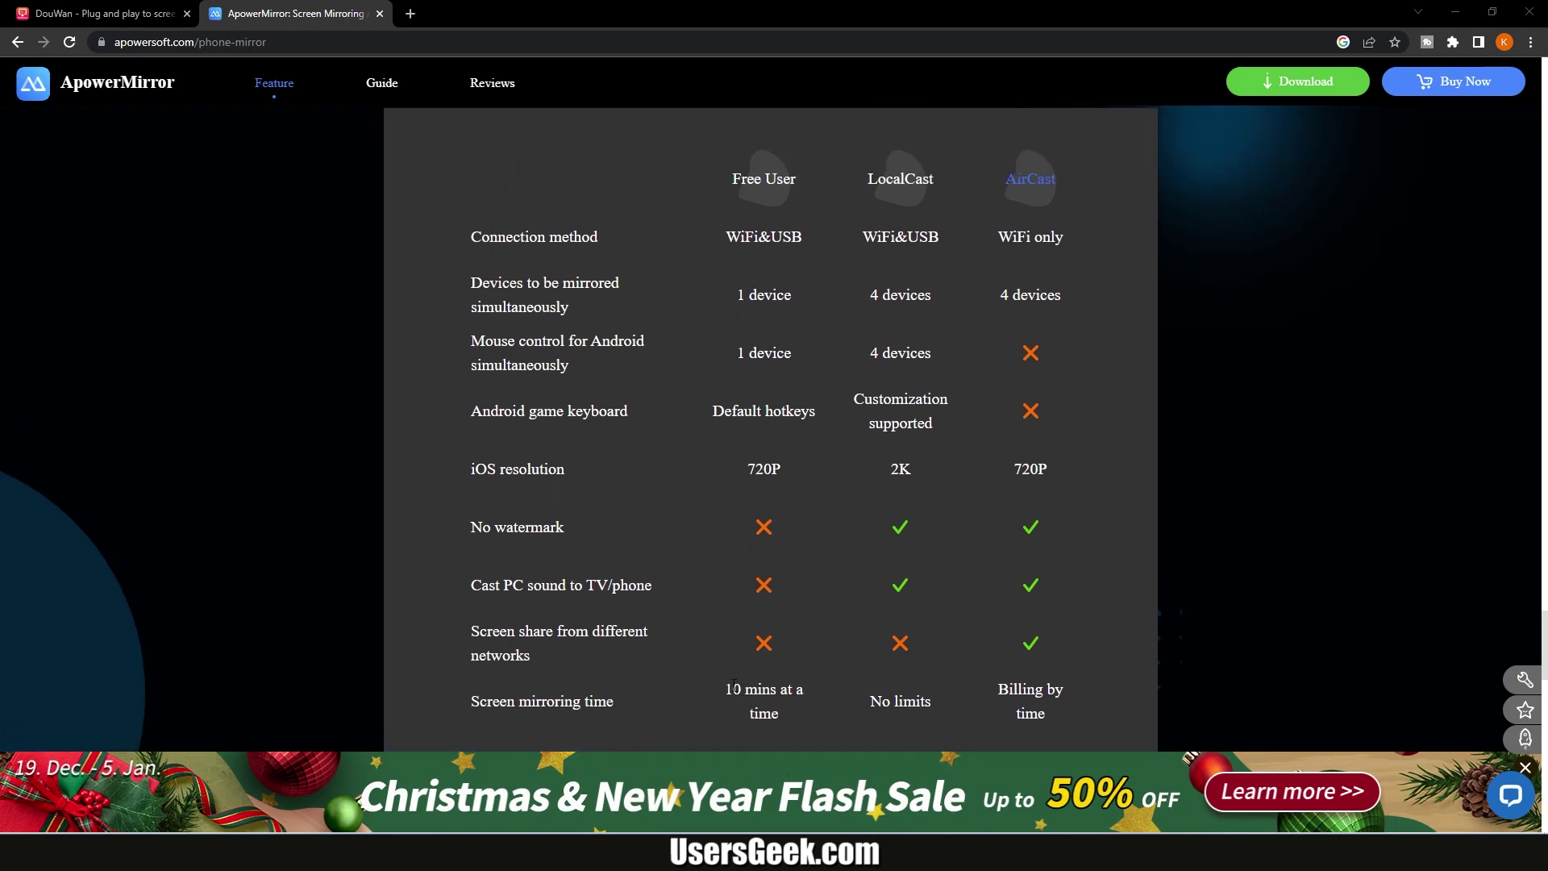
pyautogui.scroll(-3, 840, 724)
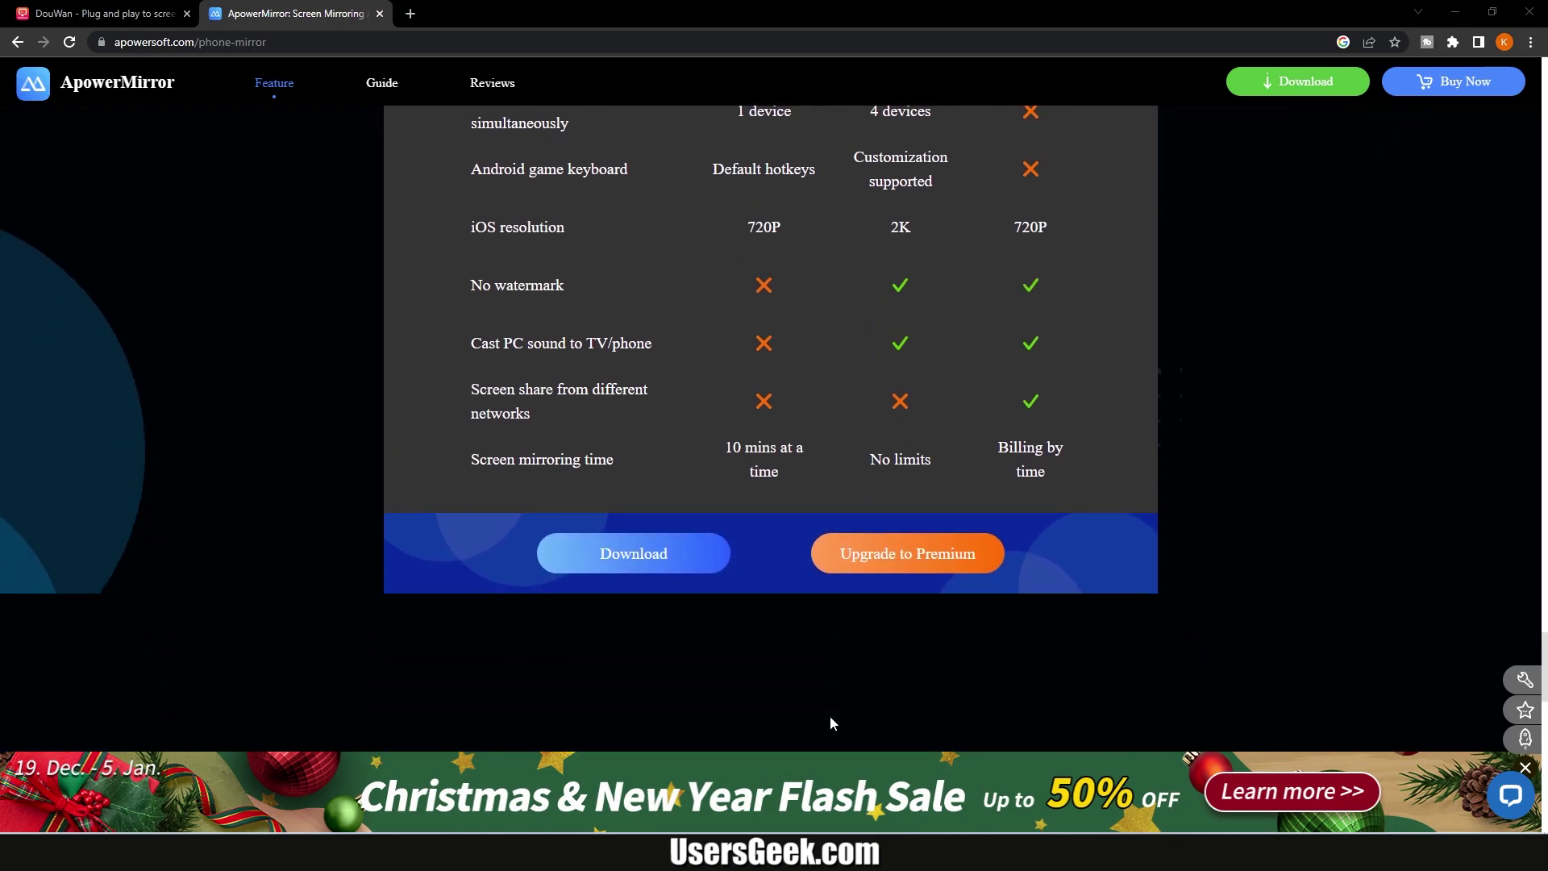
# Open the ApowerMirror pricing plans through the purchase option at the end of the product page
pyautogui.scroll(-5, 571, 597)
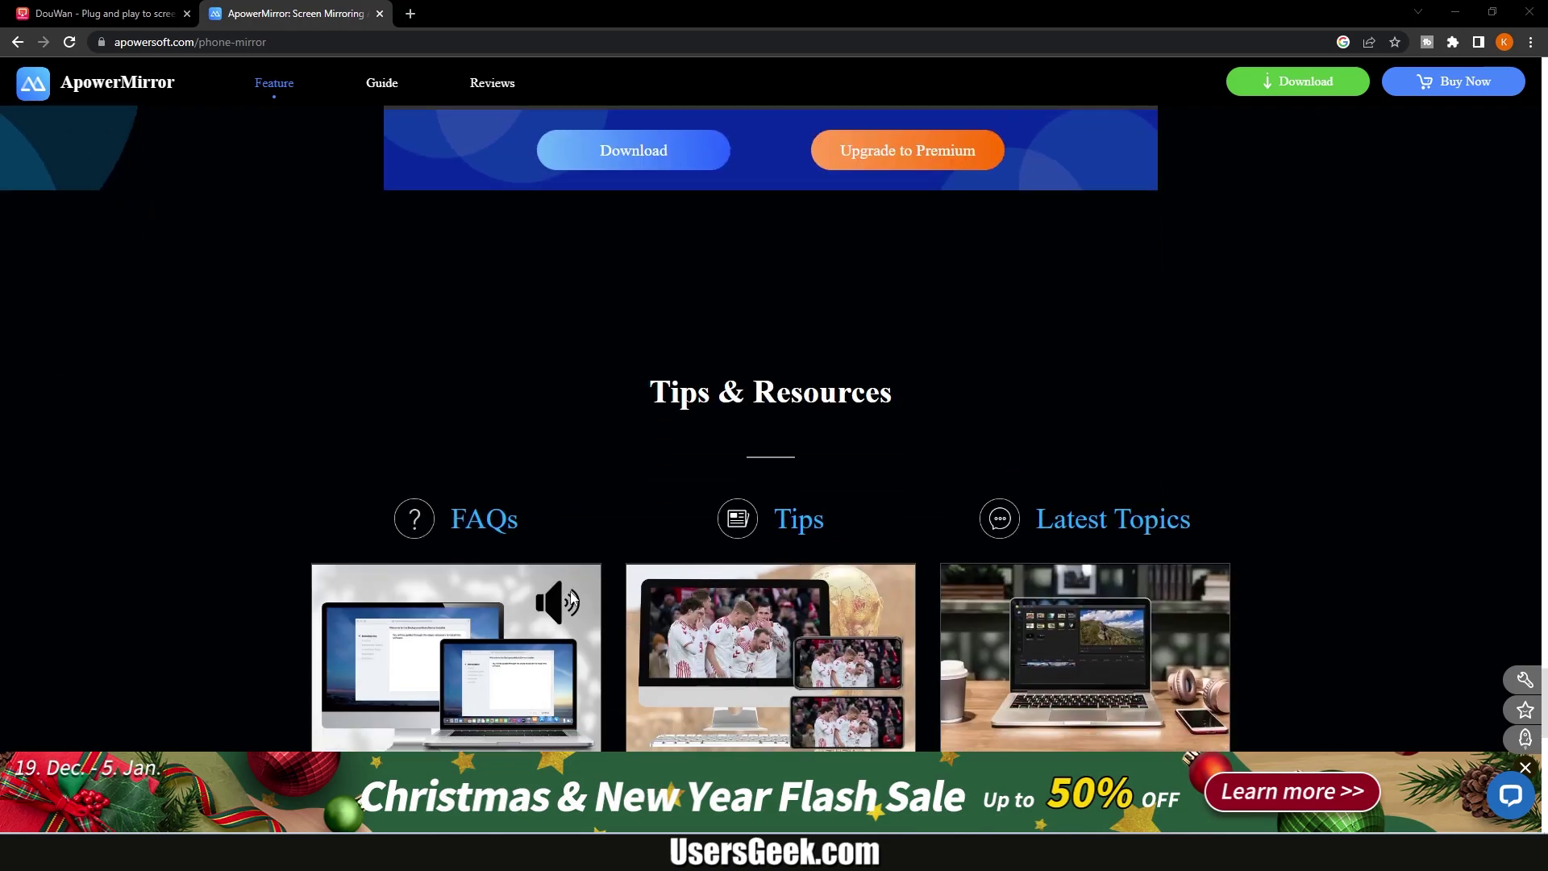
pyautogui.scroll(-13, 571, 600)
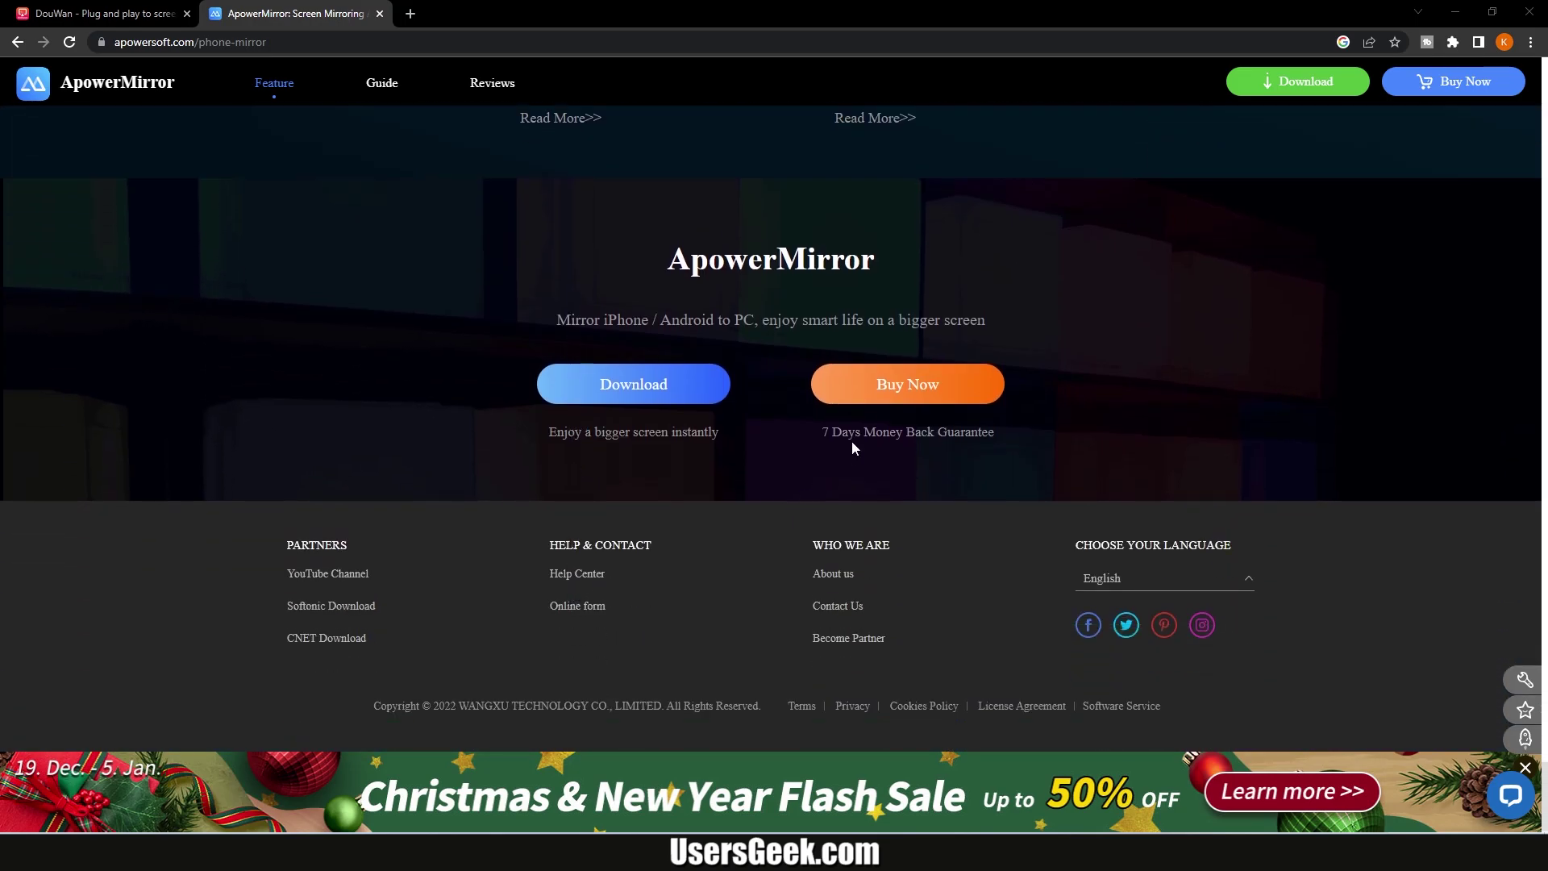
pyautogui.click(878, 395)
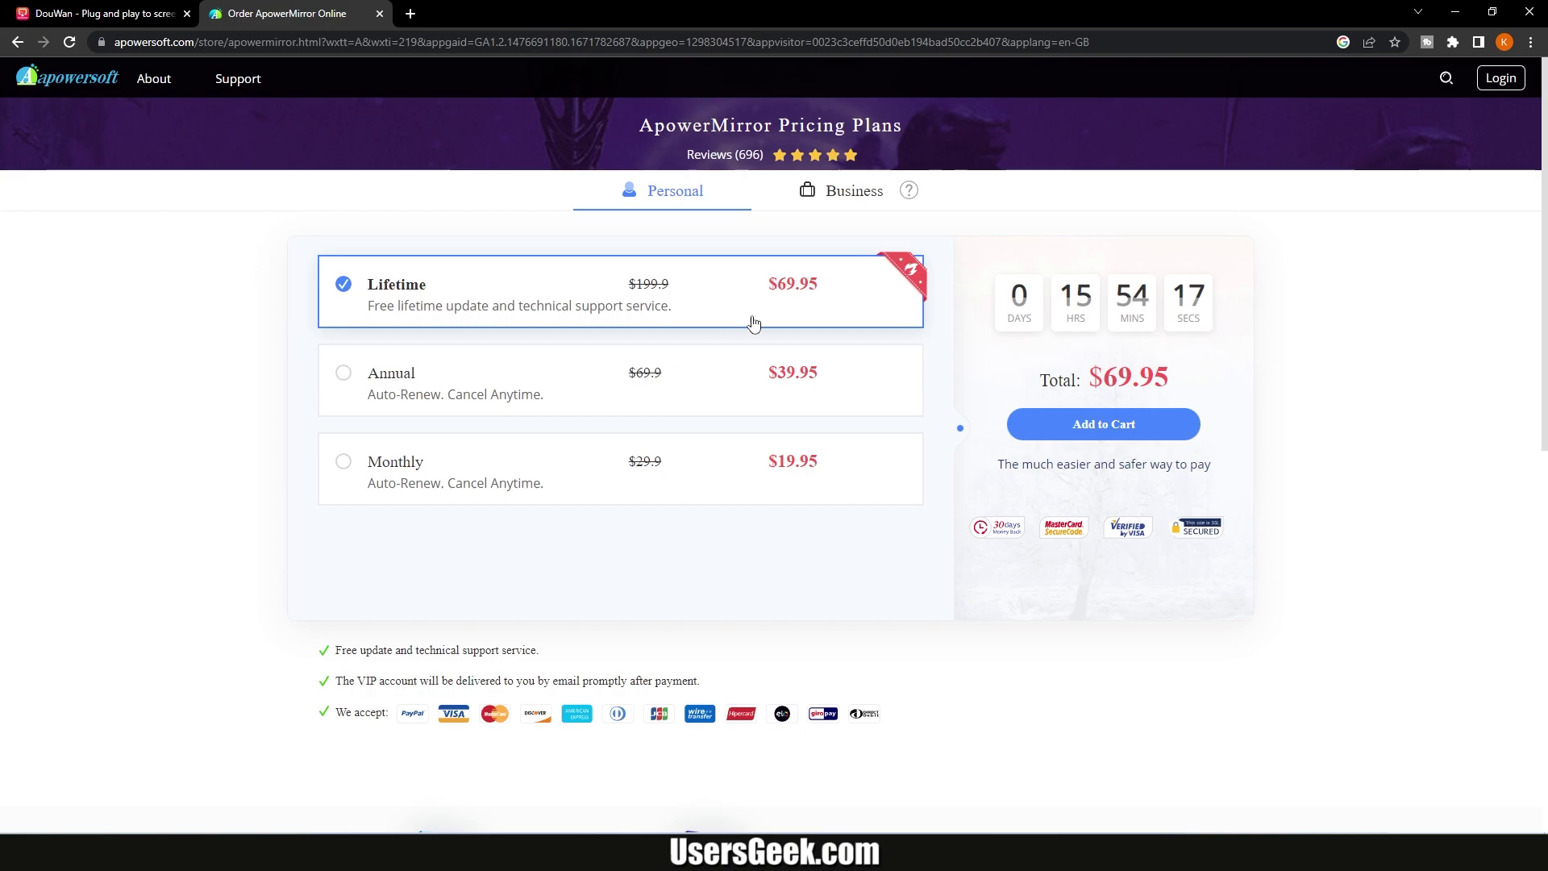
# Return to the DouWan site and download its Windows 64bit version, saving DouWan-Video-Setup-En-3.9.0.0-x64 in the Downloads folder
pyautogui.click(145, 17)
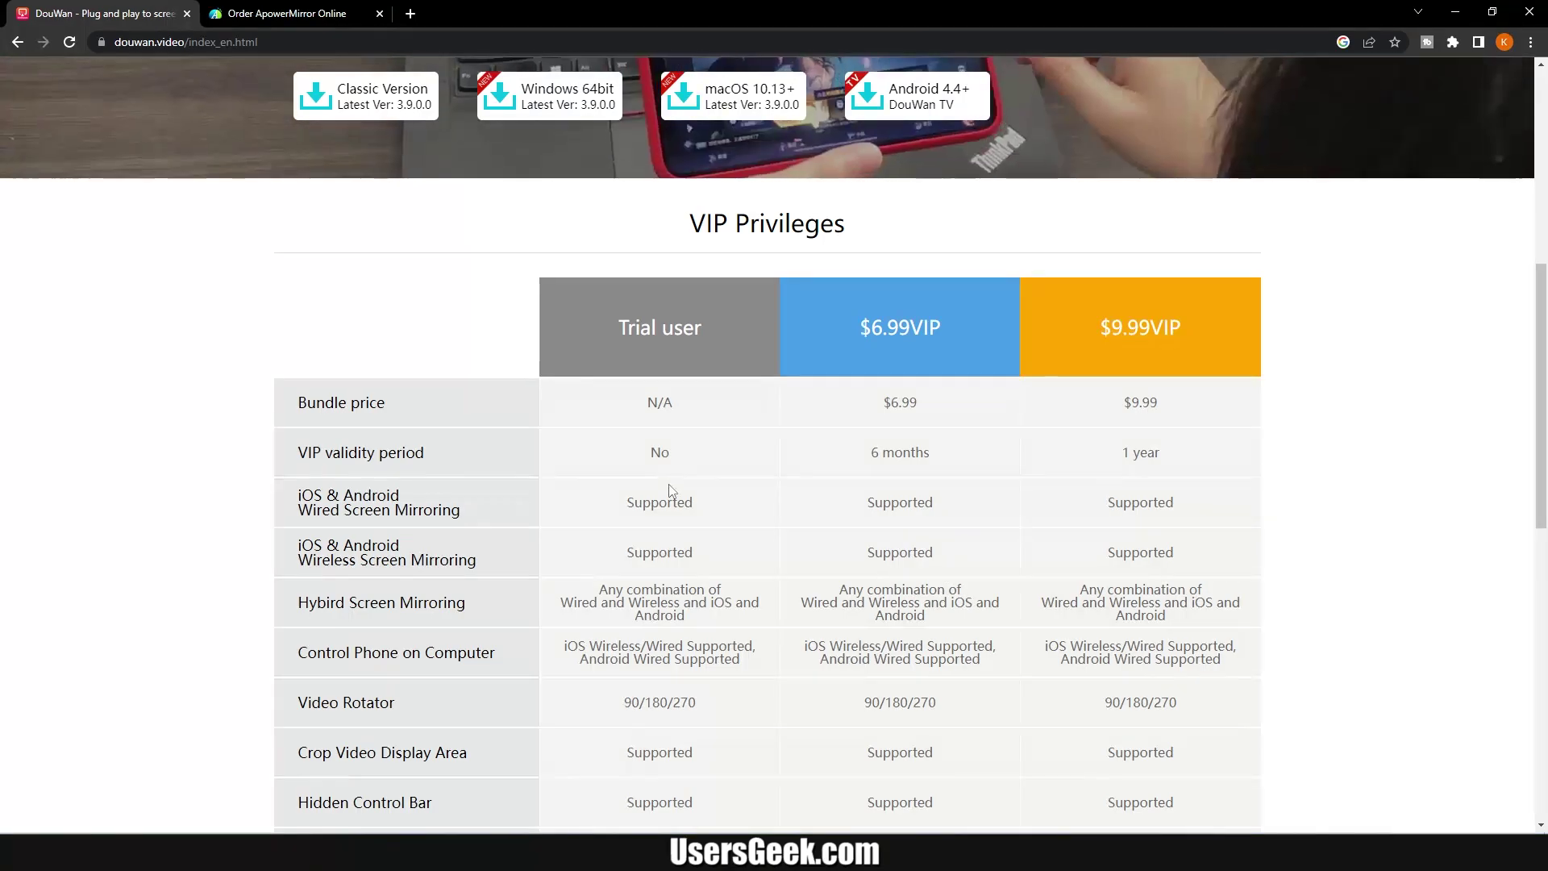
pyautogui.scroll(-2, 670, 491)
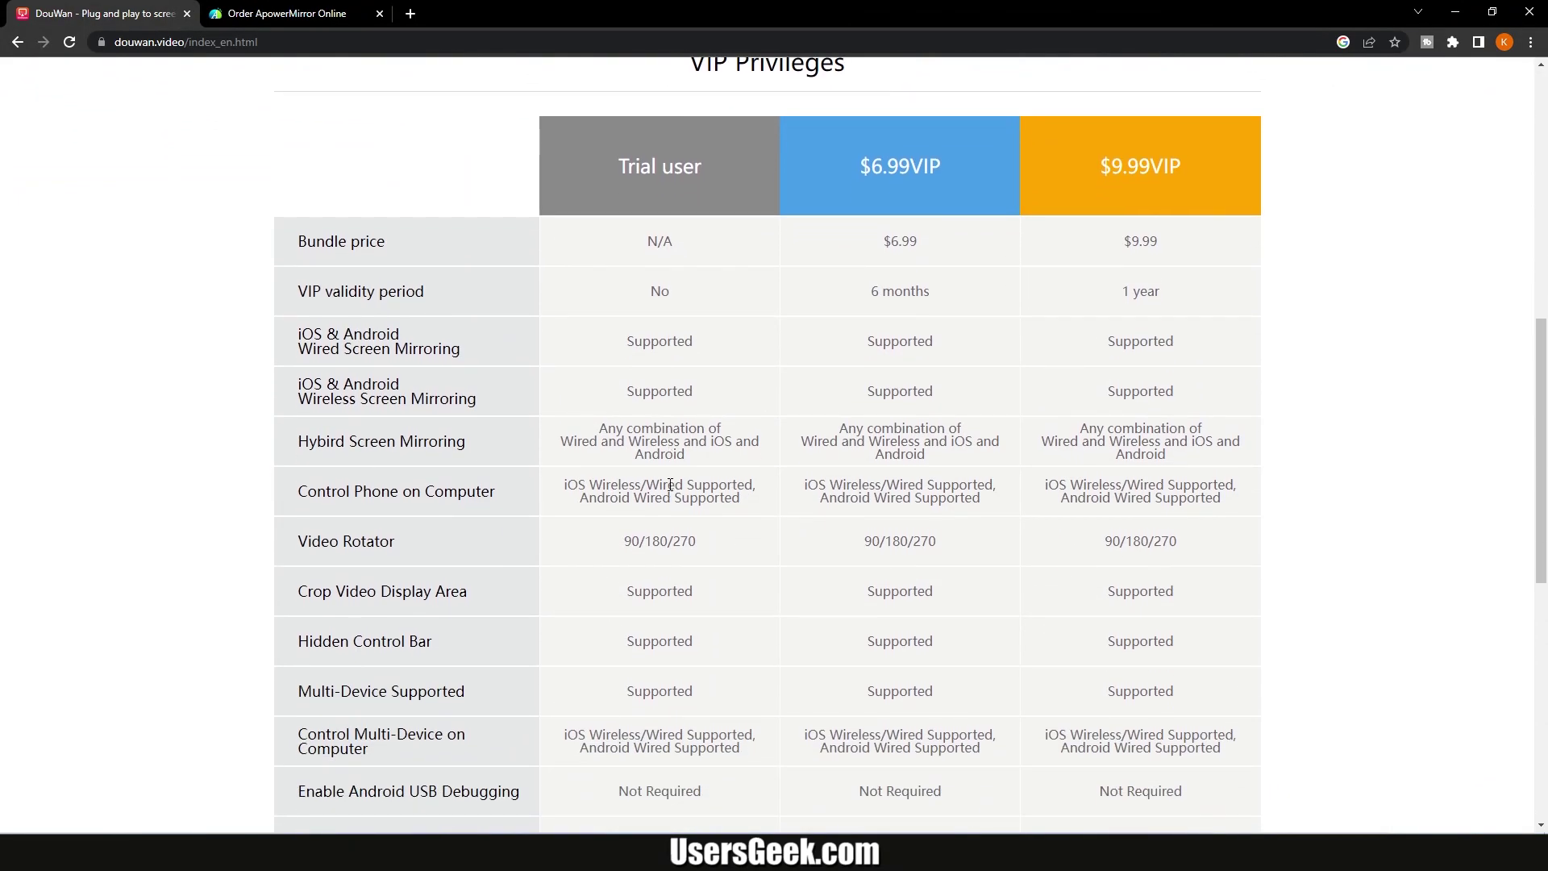
pyautogui.scroll(3, 670, 485)
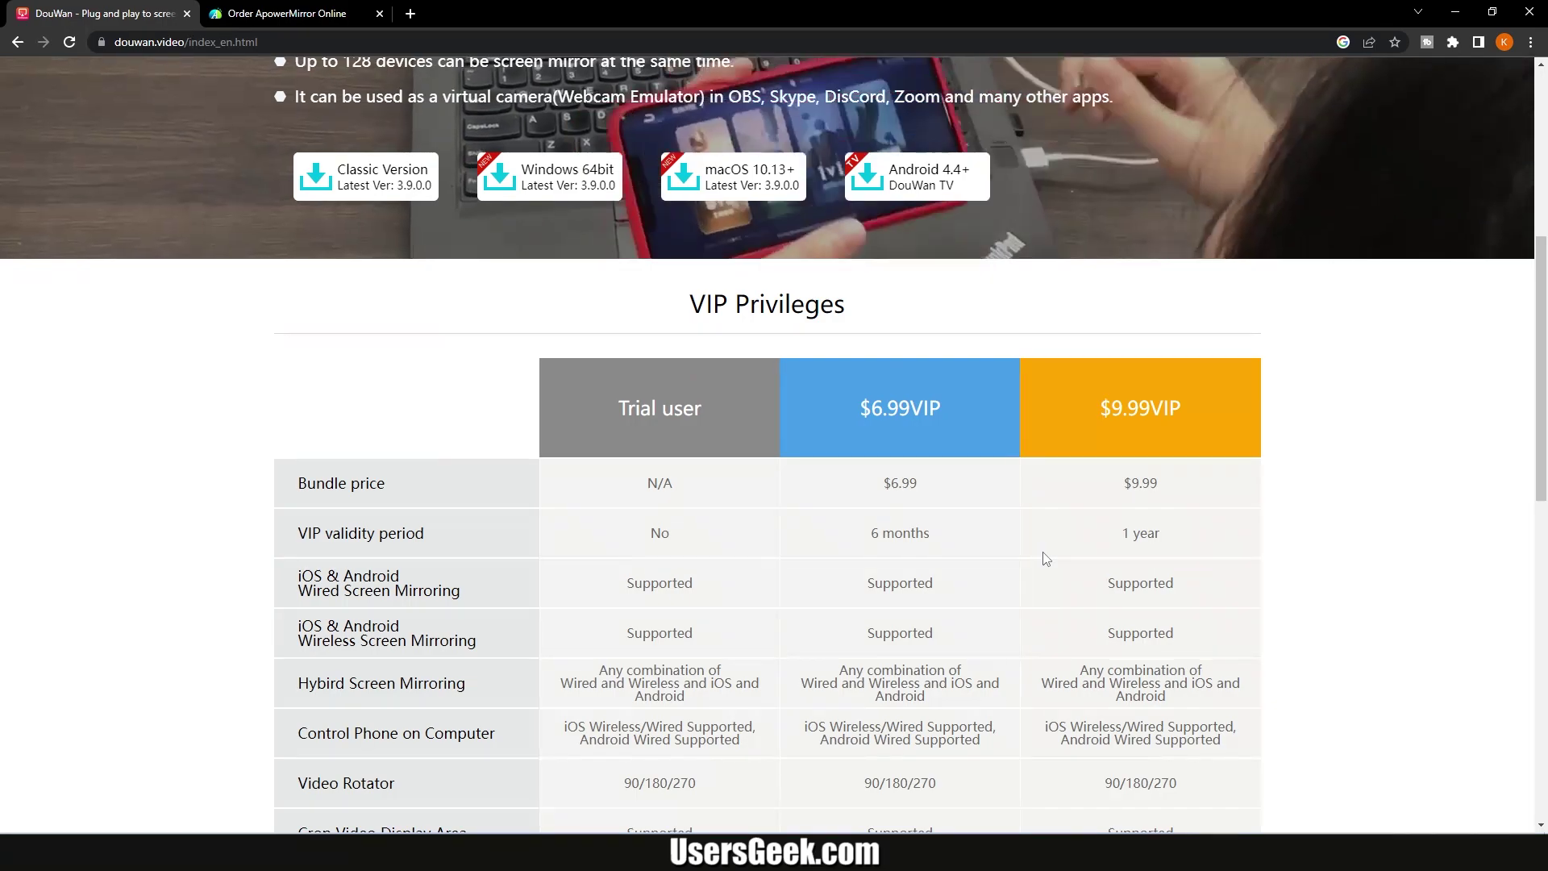
pyautogui.scroll(4, 1004, 558)
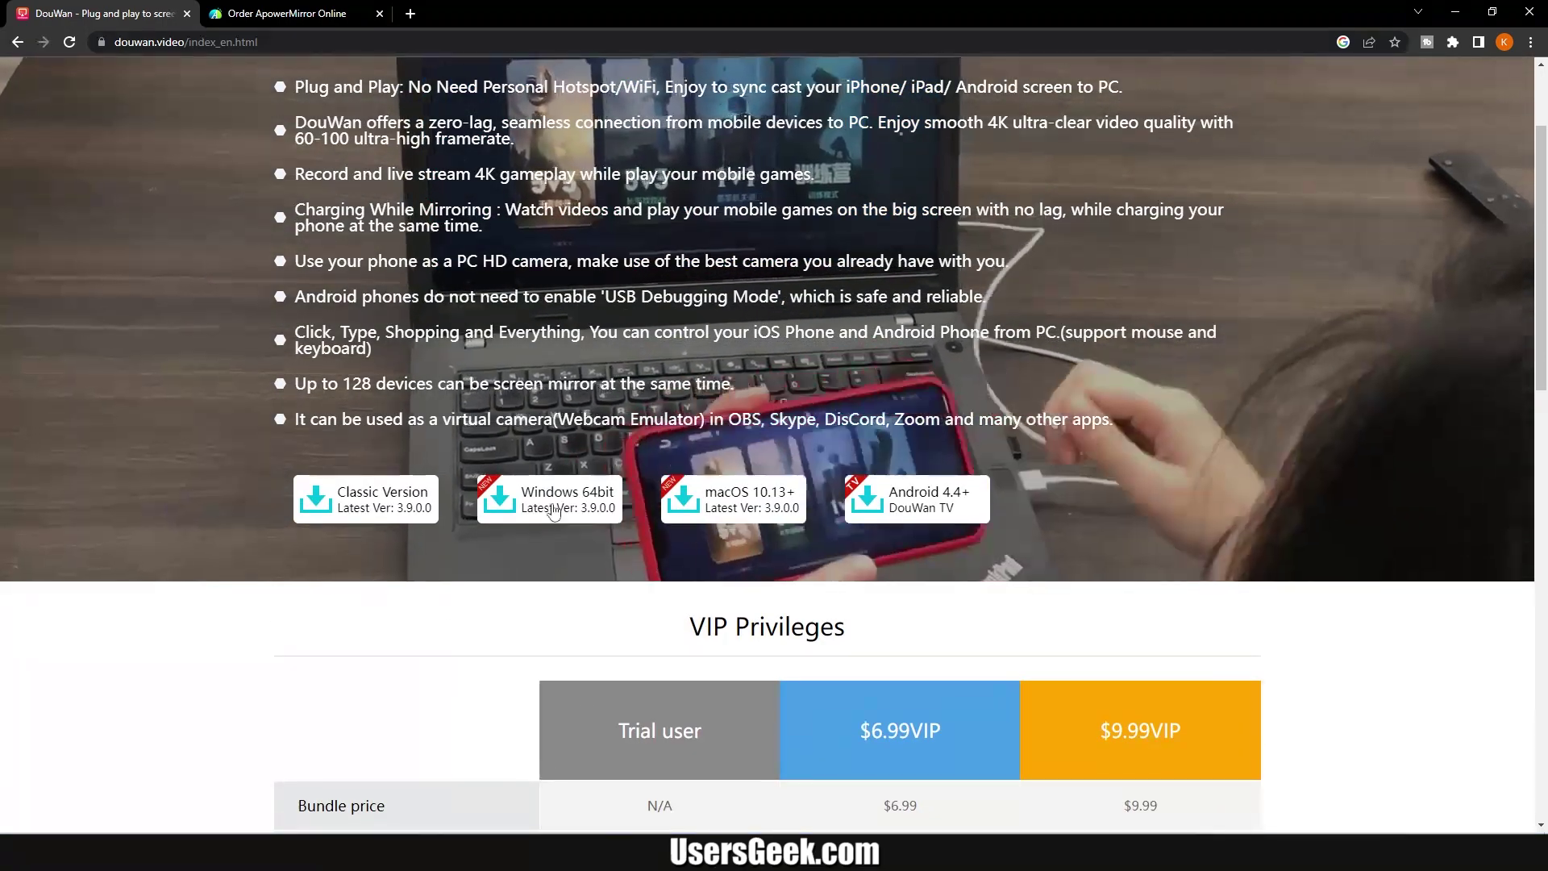
pyautogui.click(558, 506)
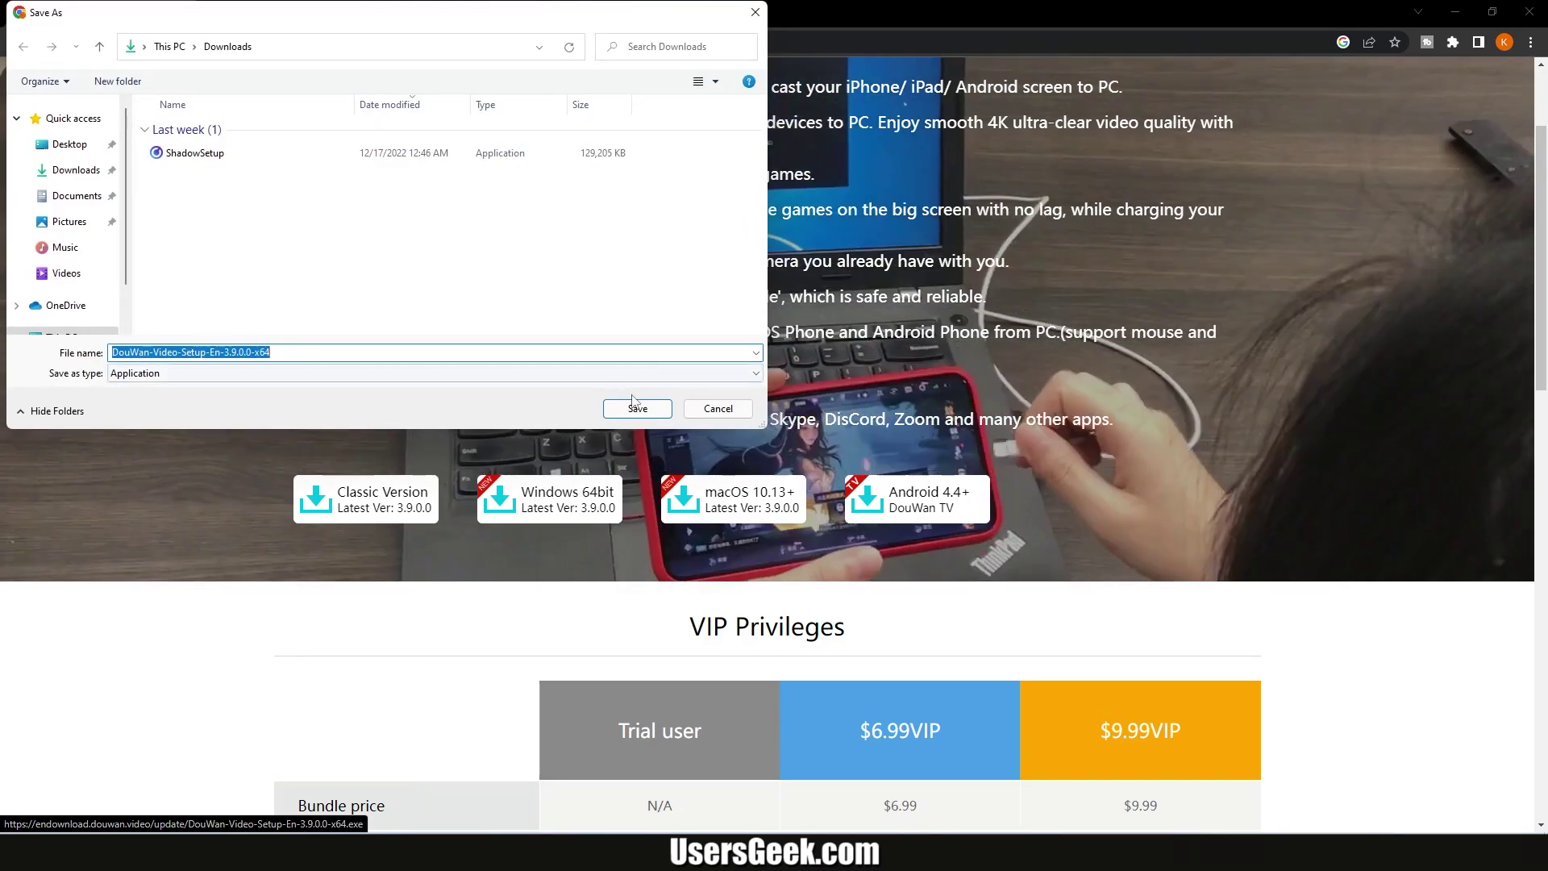
pyautogui.click(636, 407)
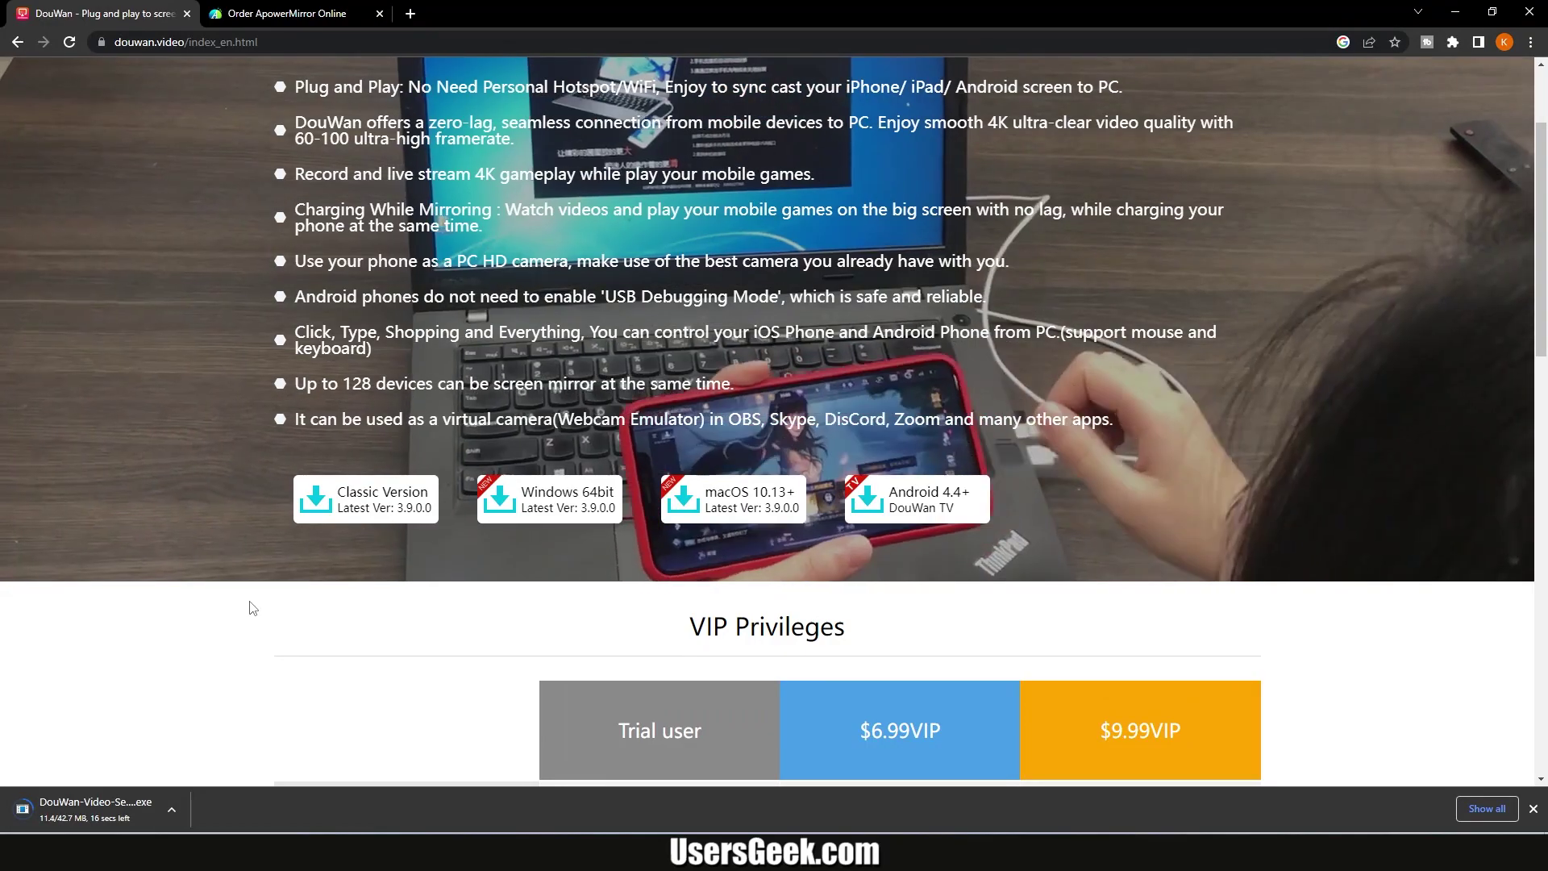
# Run the downloaded DouWan 3.9.0.0 installer and agree to remove the previously installed version
pyautogui.click(134, 811)
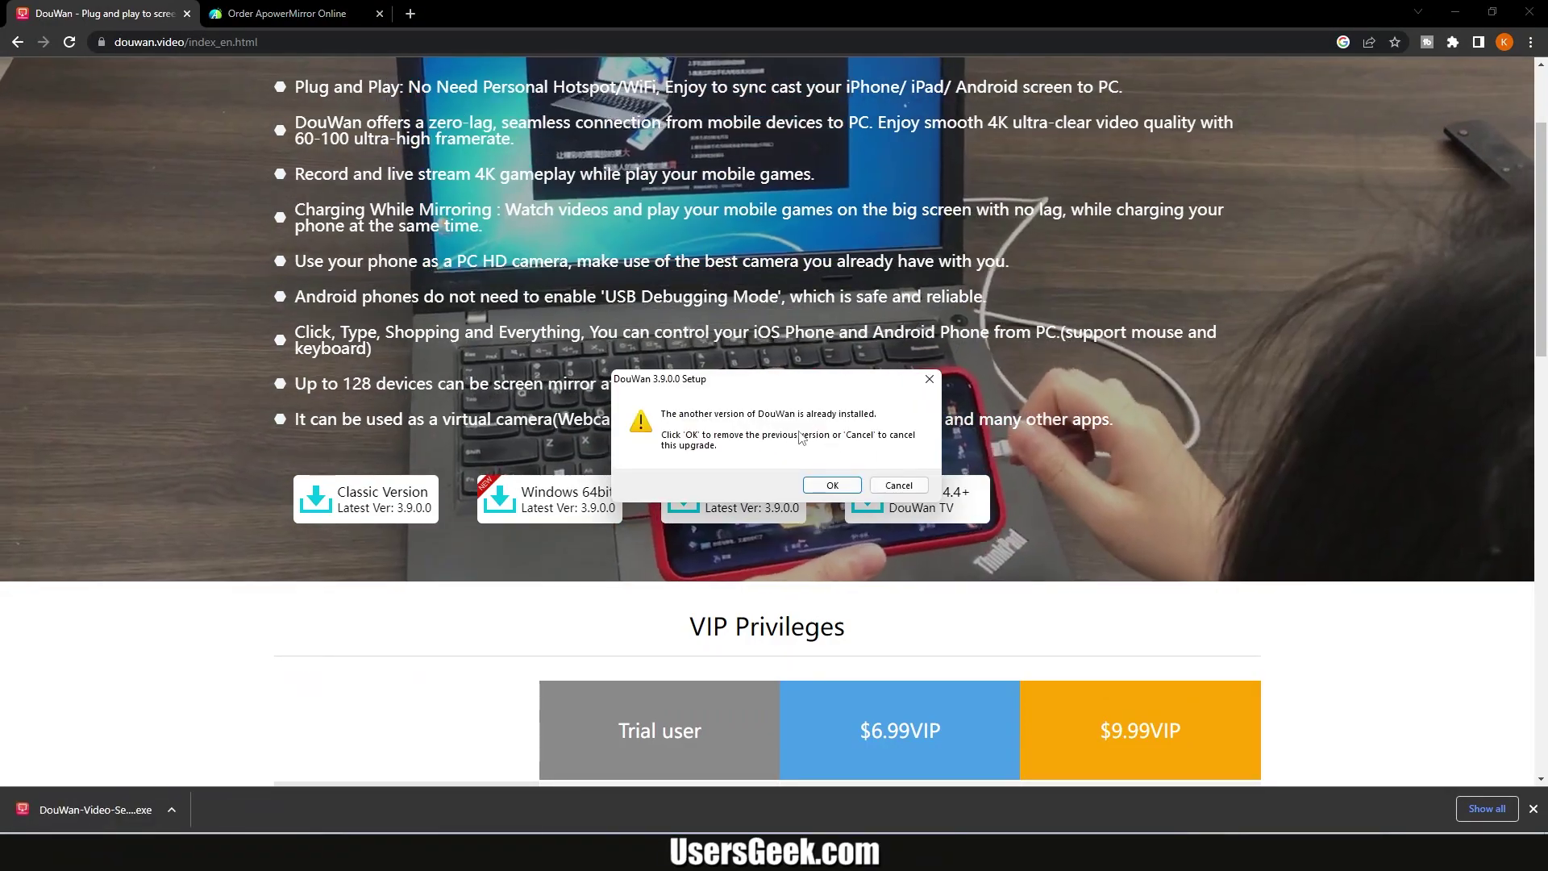
pyautogui.click(832, 484)
# Return to the ApowerMirror product page and download its installer, saving it as apowermirror-setup in the Downloads folder
pyautogui.middleClick(232, 14)
pyautogui.click(218, 13)
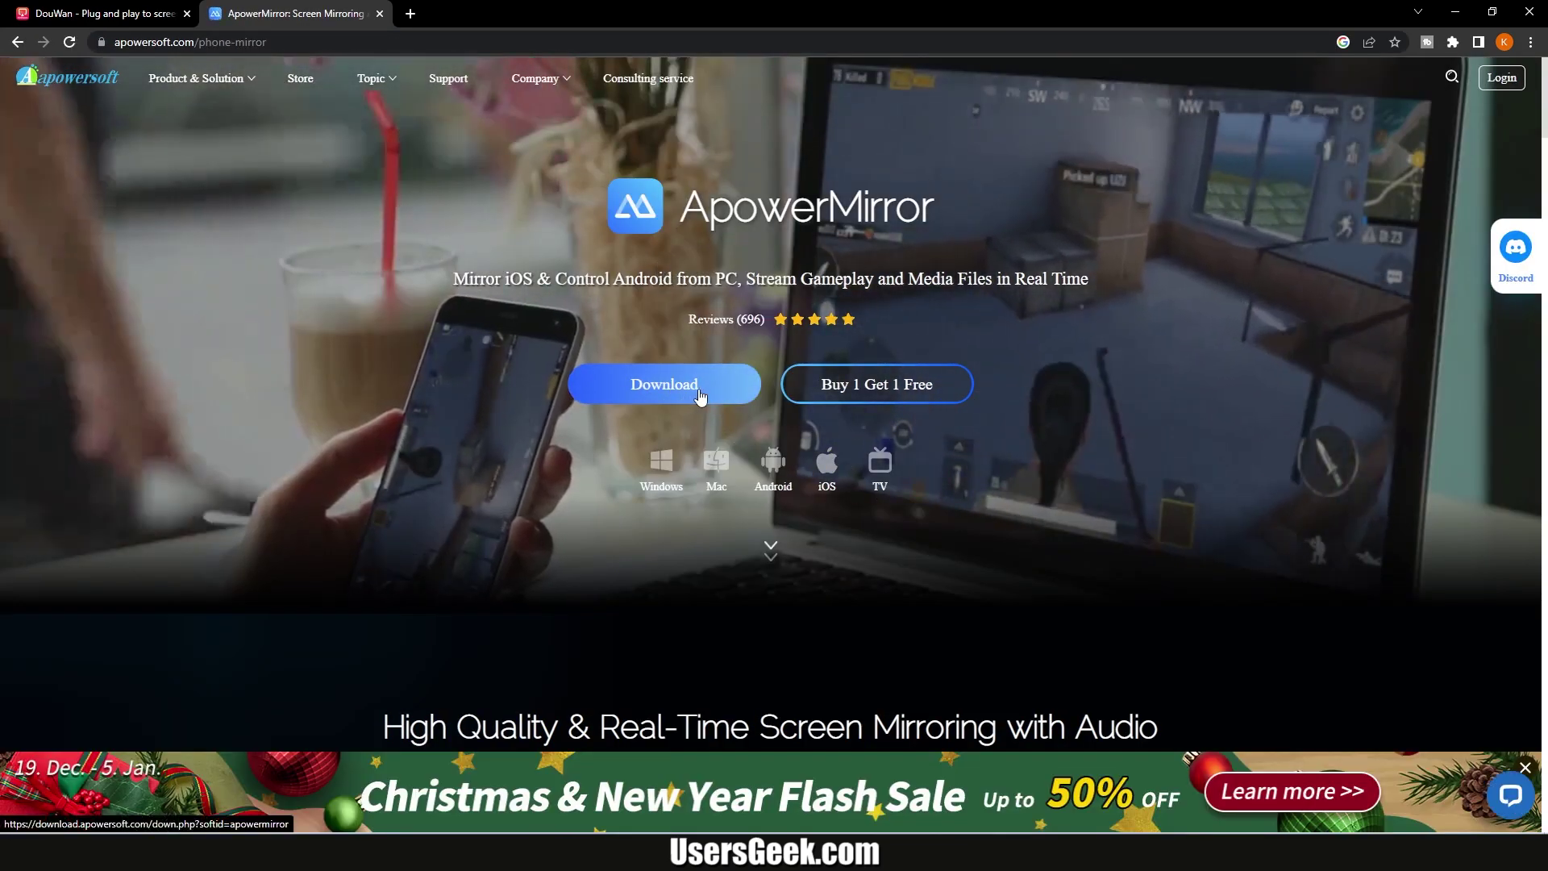
pyautogui.click(756, 383)
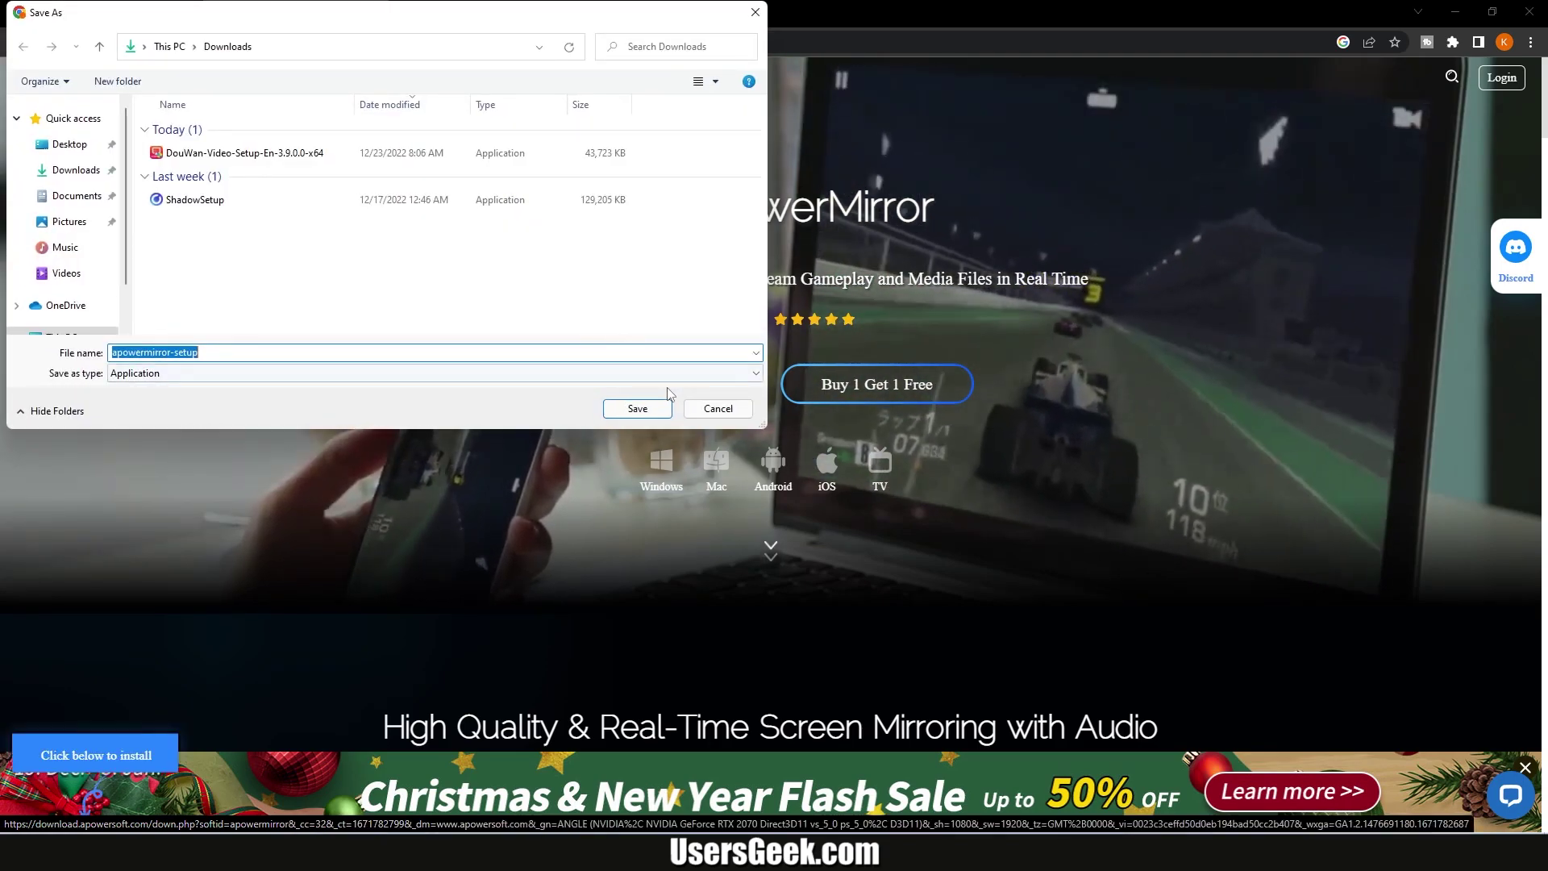
pyautogui.click(649, 408)
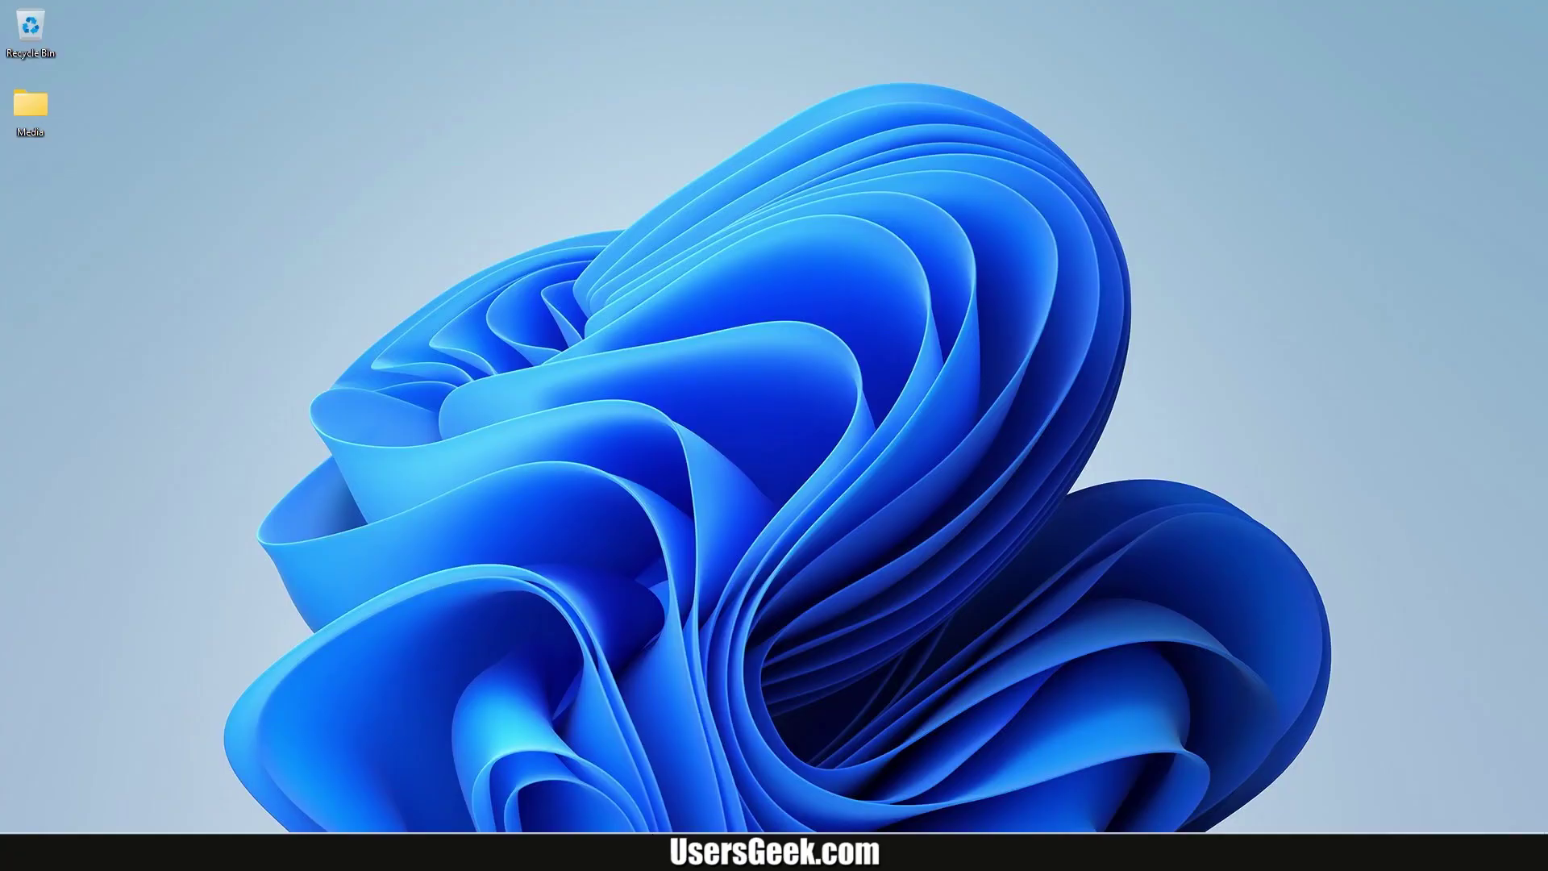
# Launch ApowerMirror from Windows search to mirror the phone over its USB connection, and close the mirroring window
pyautogui.press('super+s')
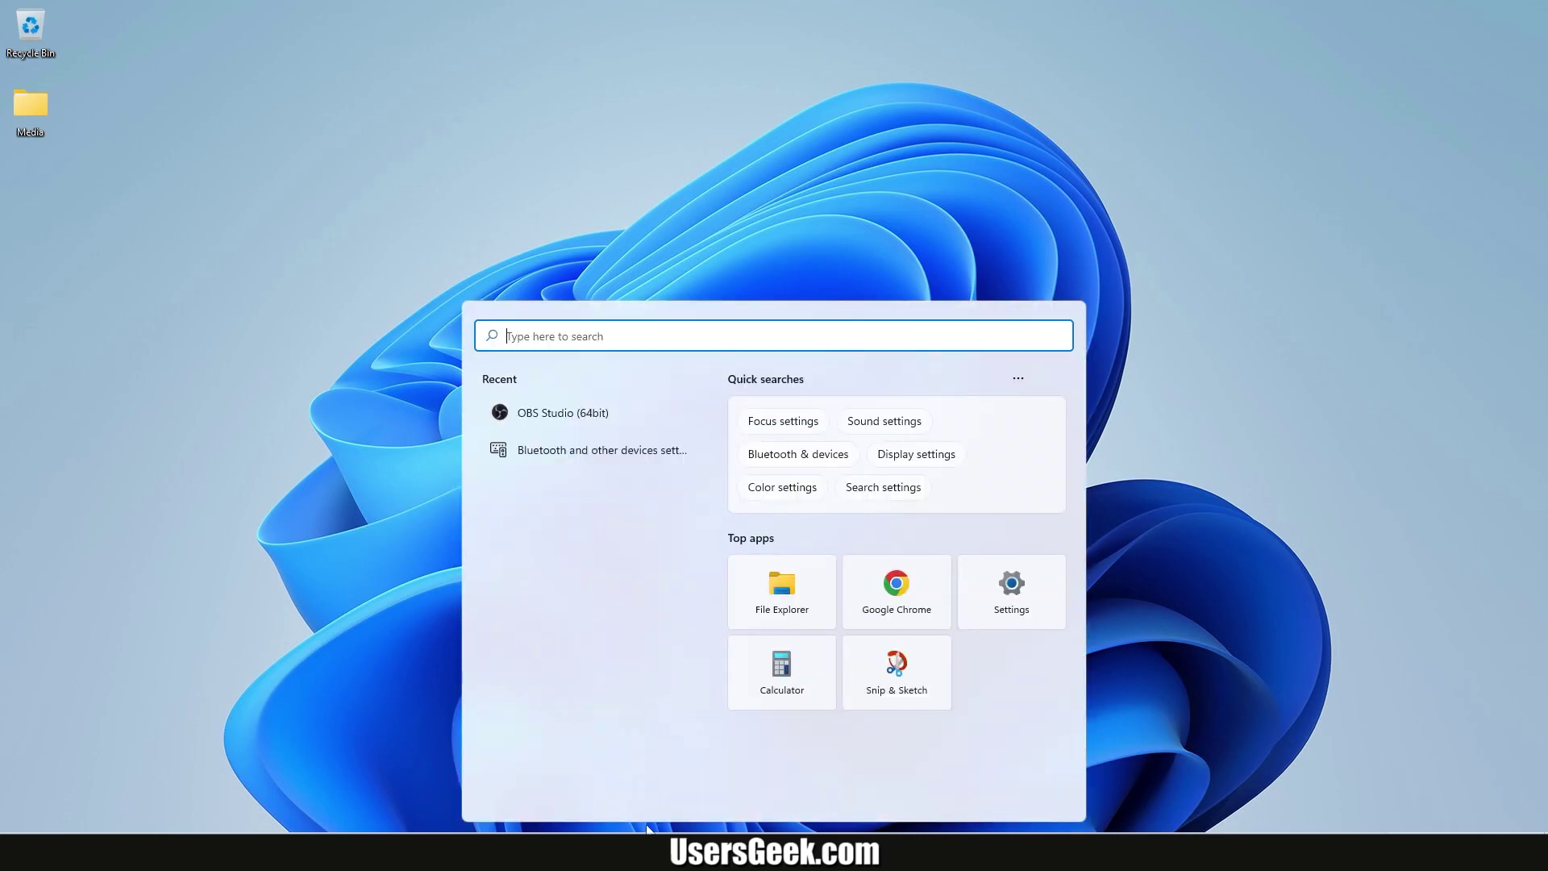
pyautogui.write('apower')
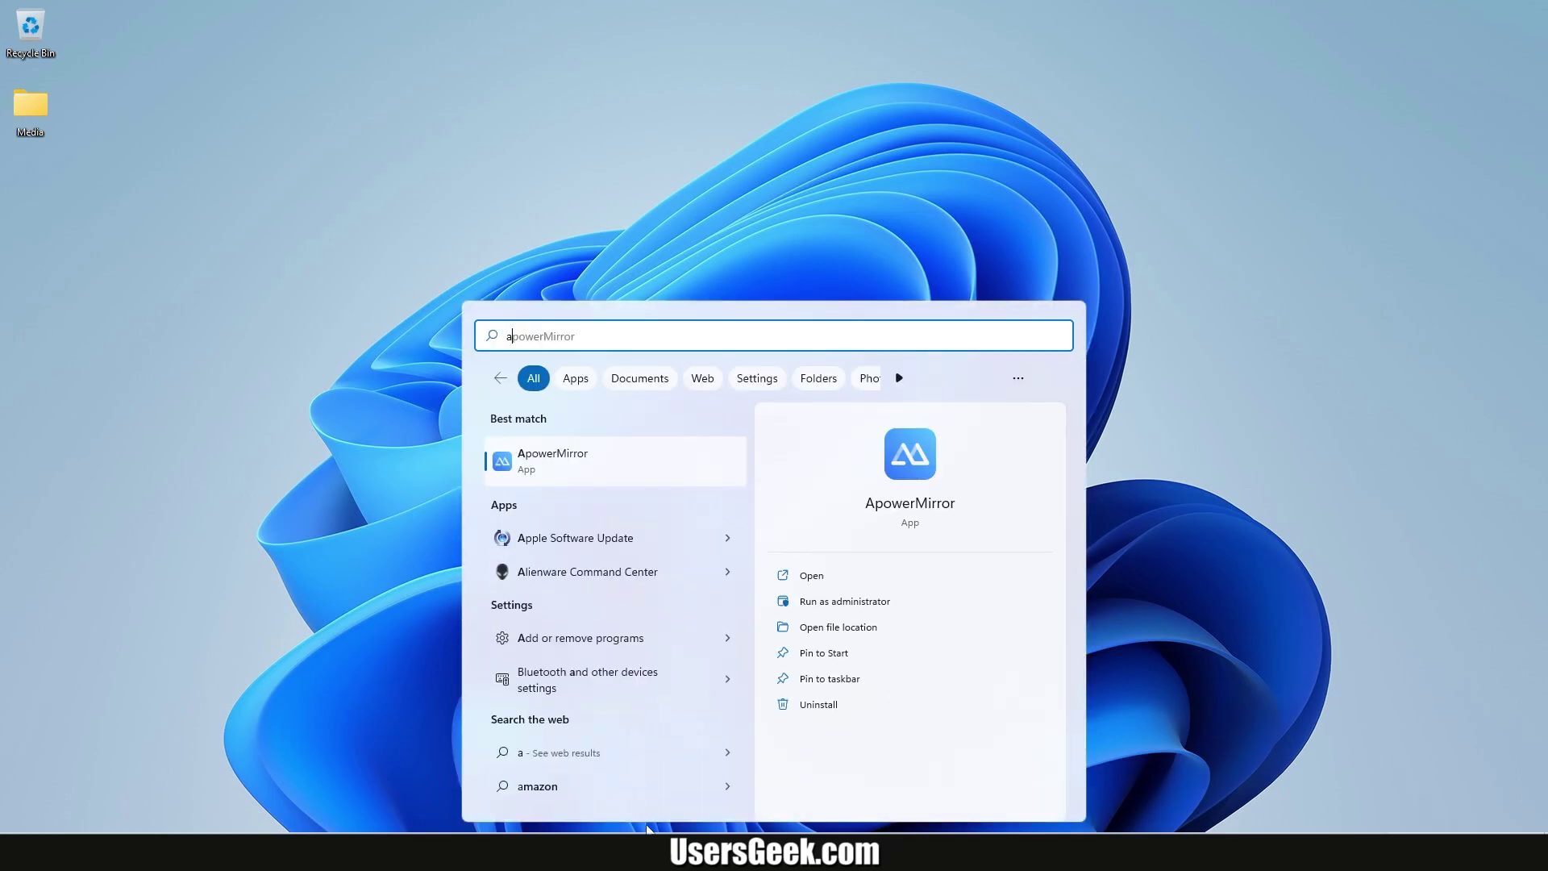
pyautogui.click(635, 472)
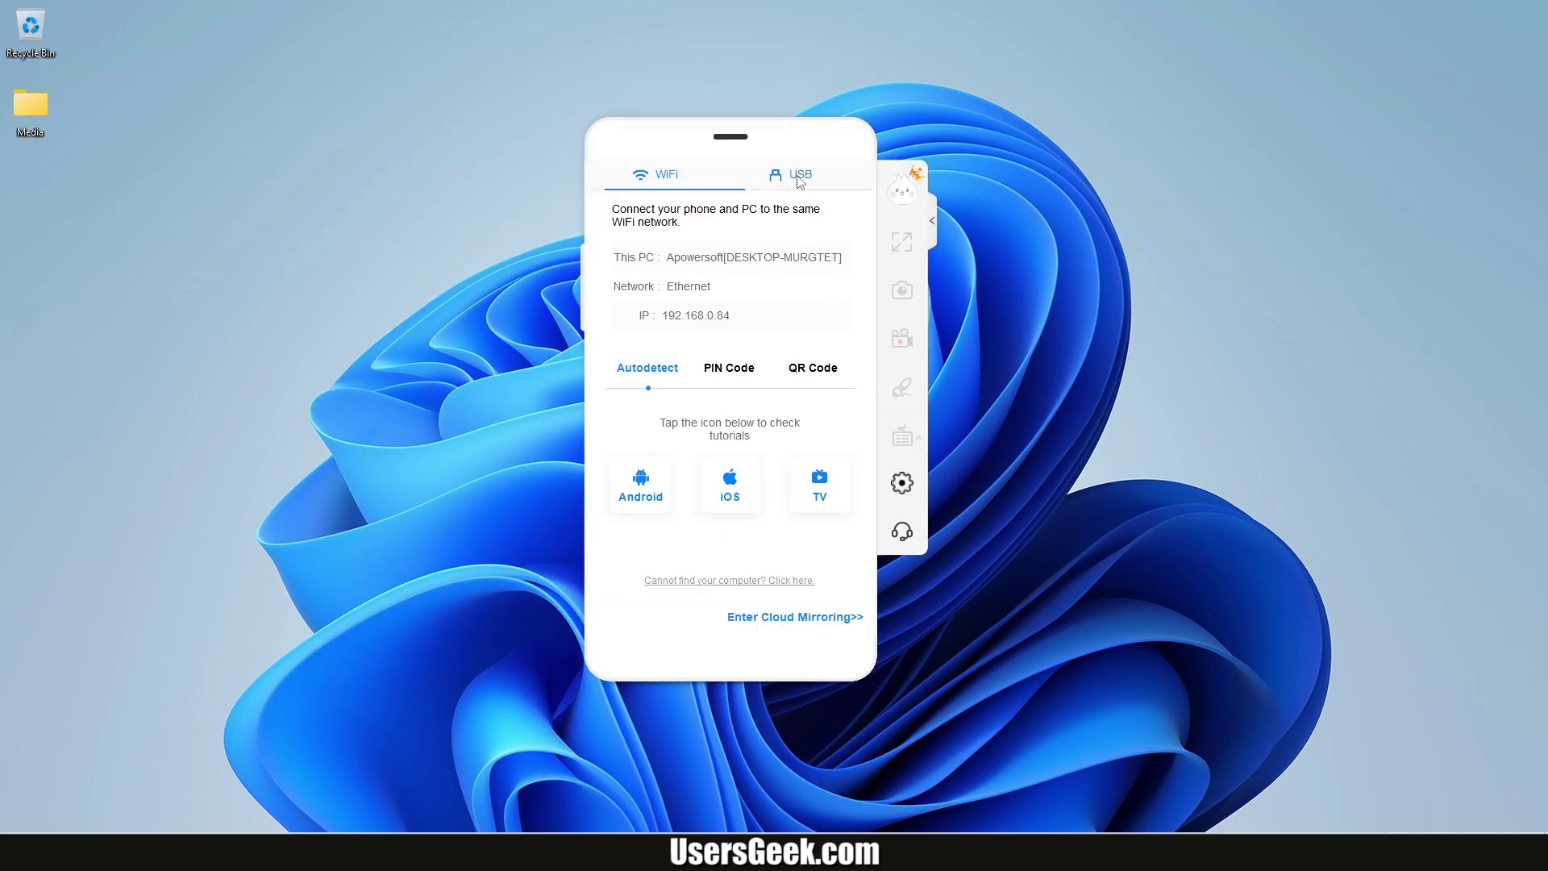
pyautogui.click(800, 179)
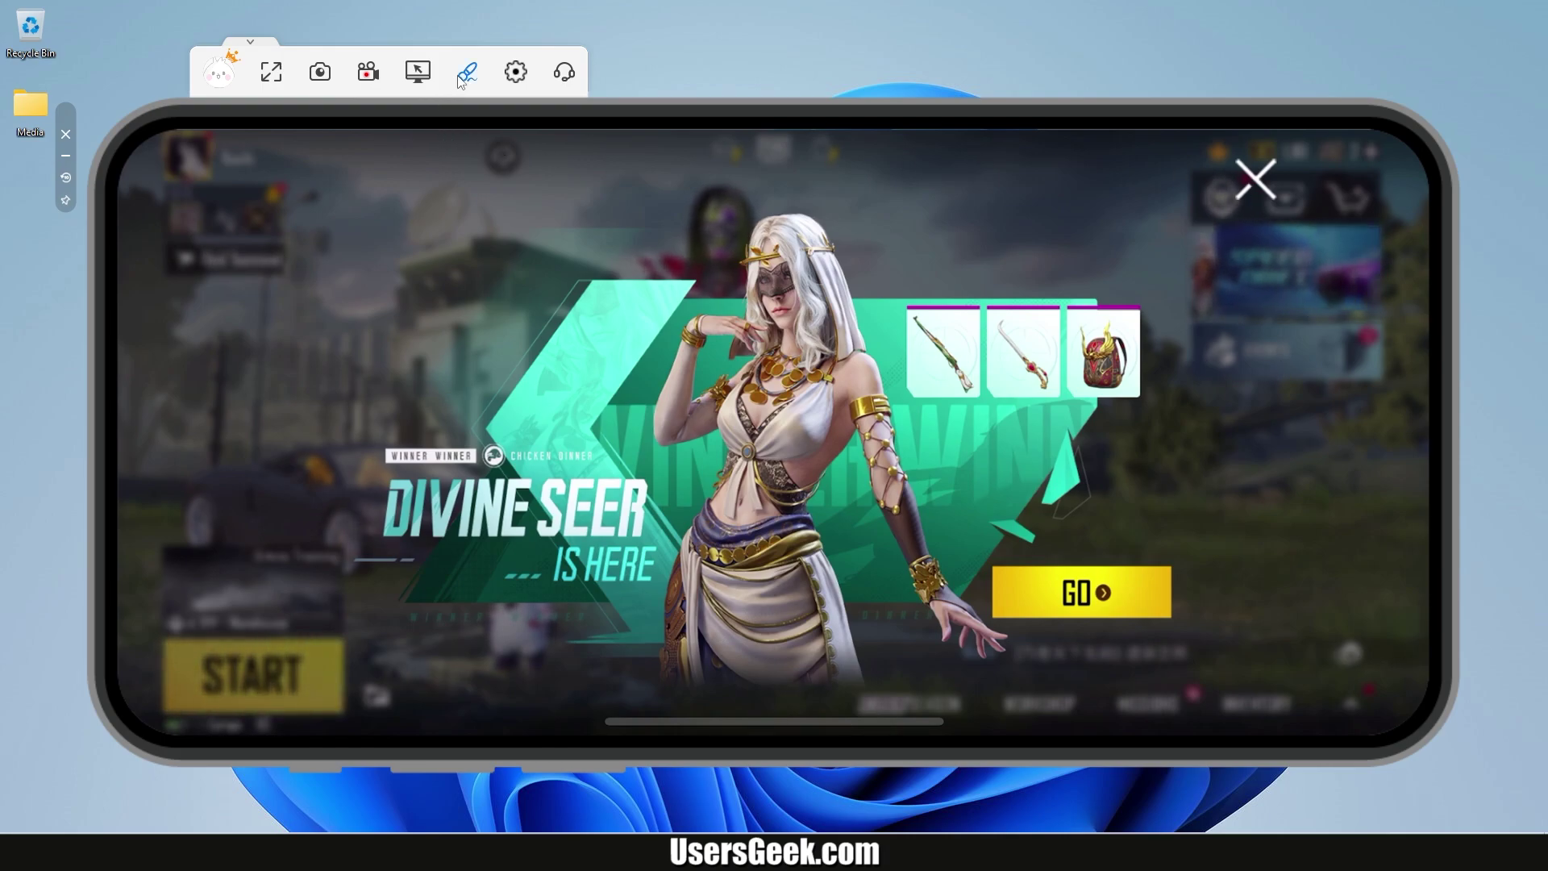
pyautogui.click(65, 137)
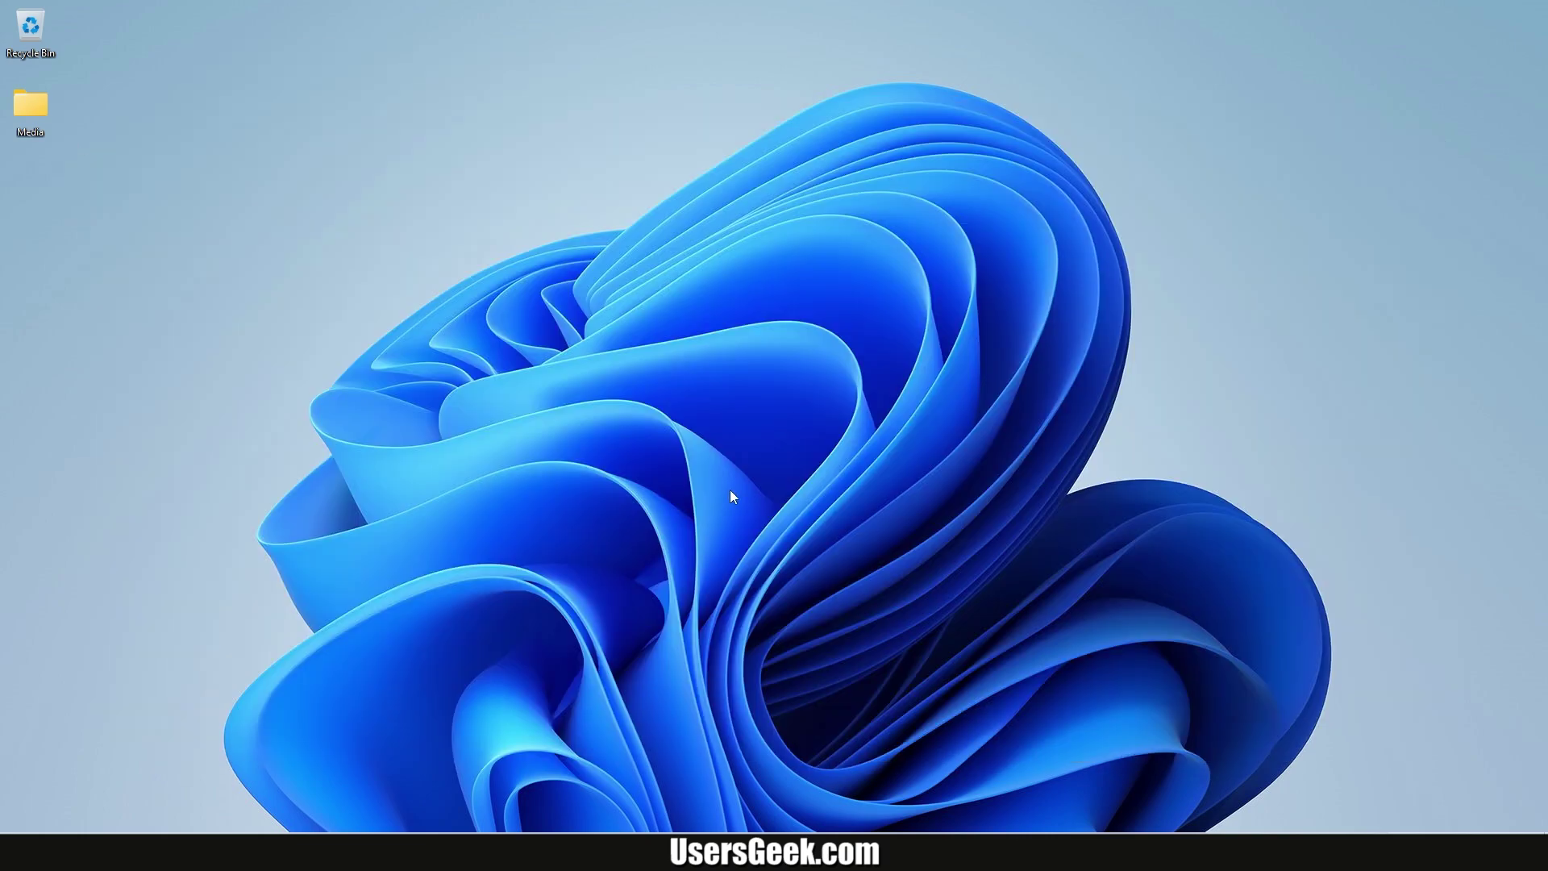
# Launch DouWan from Windows search and move its iPhone mirroring window toward the middle of the desktop
pyautogui.press('super+s')
pyautogui.write('dou')
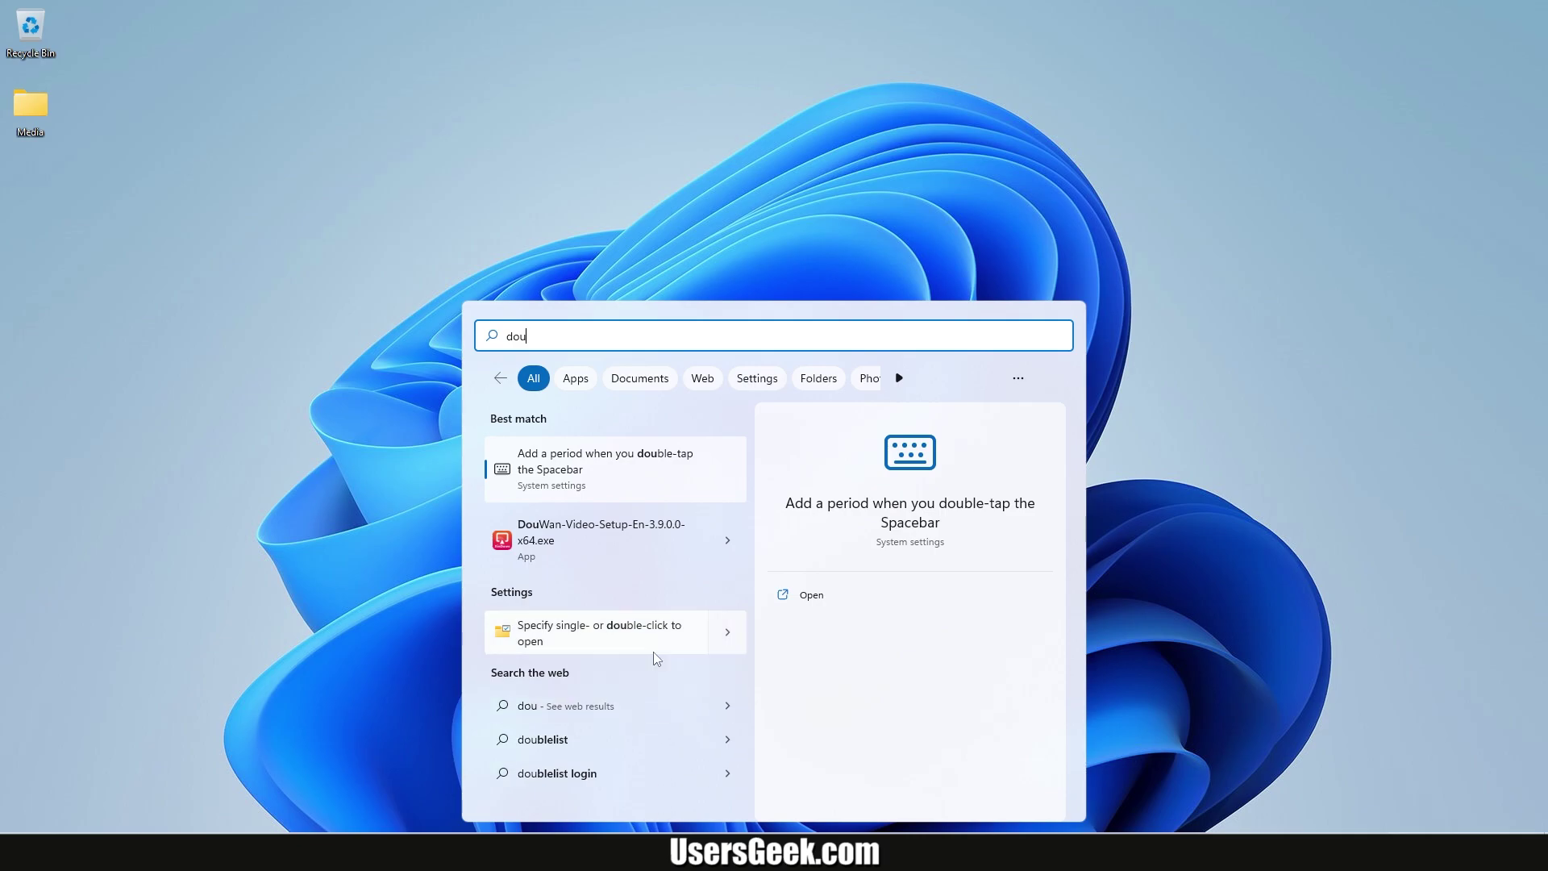
pyautogui.write('wan')
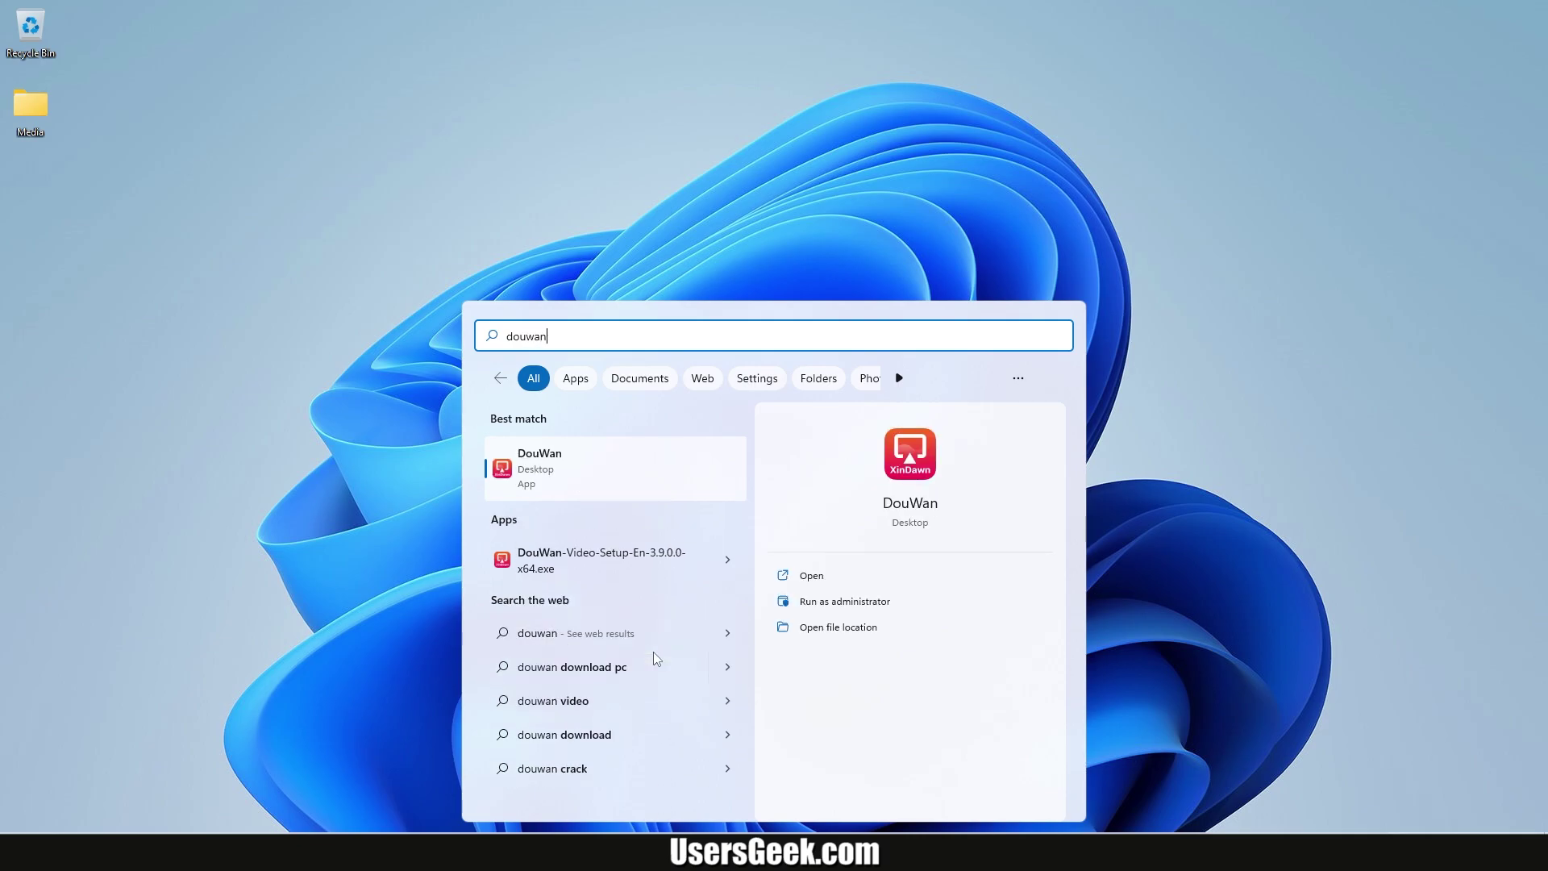
pyautogui.click(591, 480)
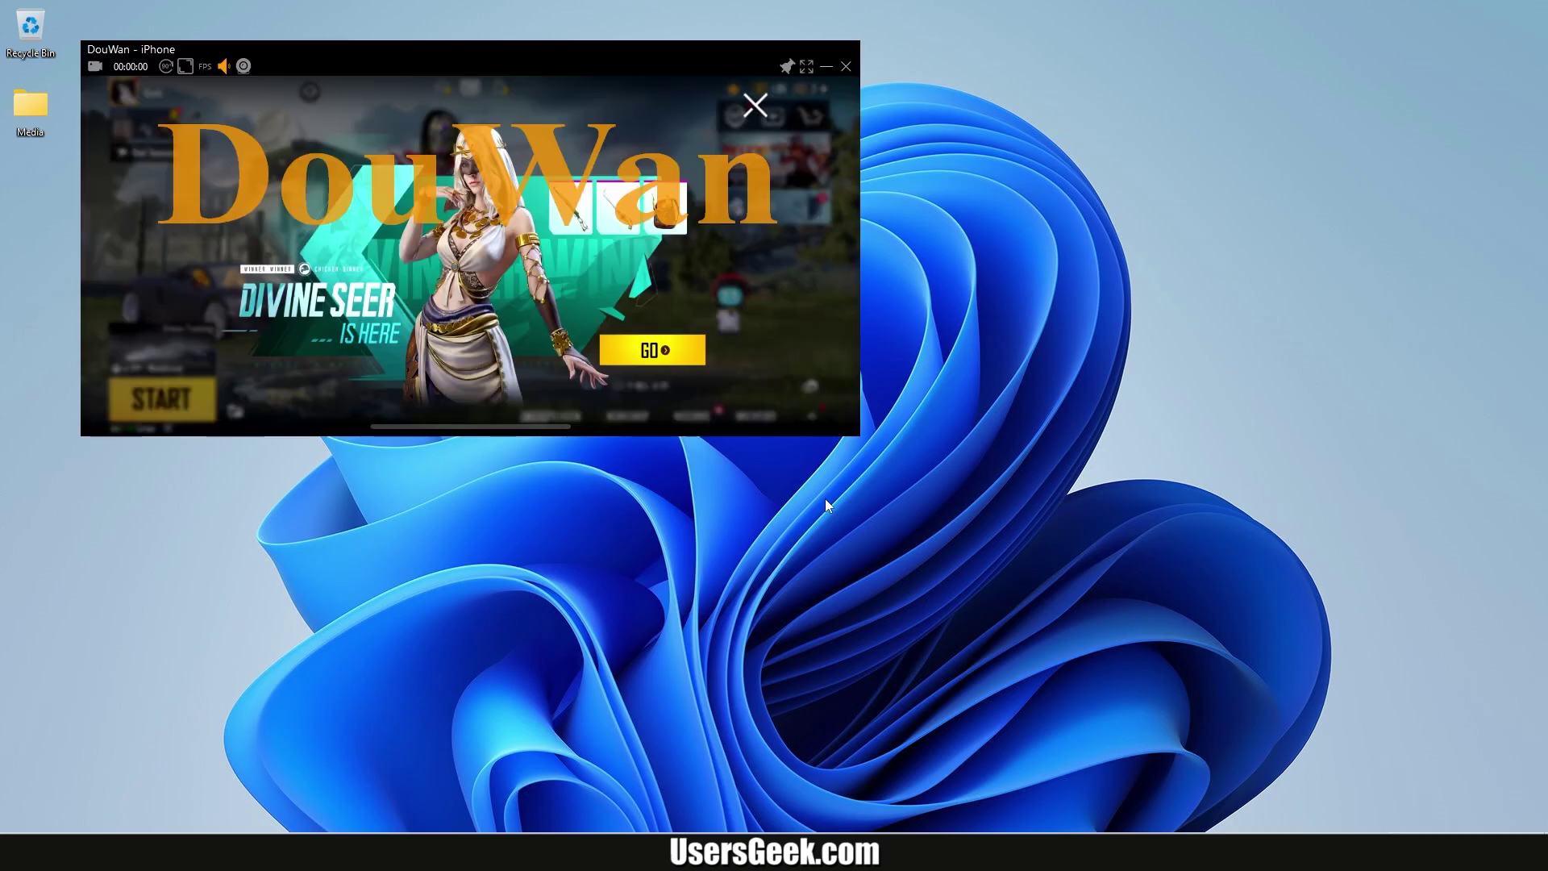
pyautogui.moveTo(528, 66); pyautogui.dragTo(751, 210)
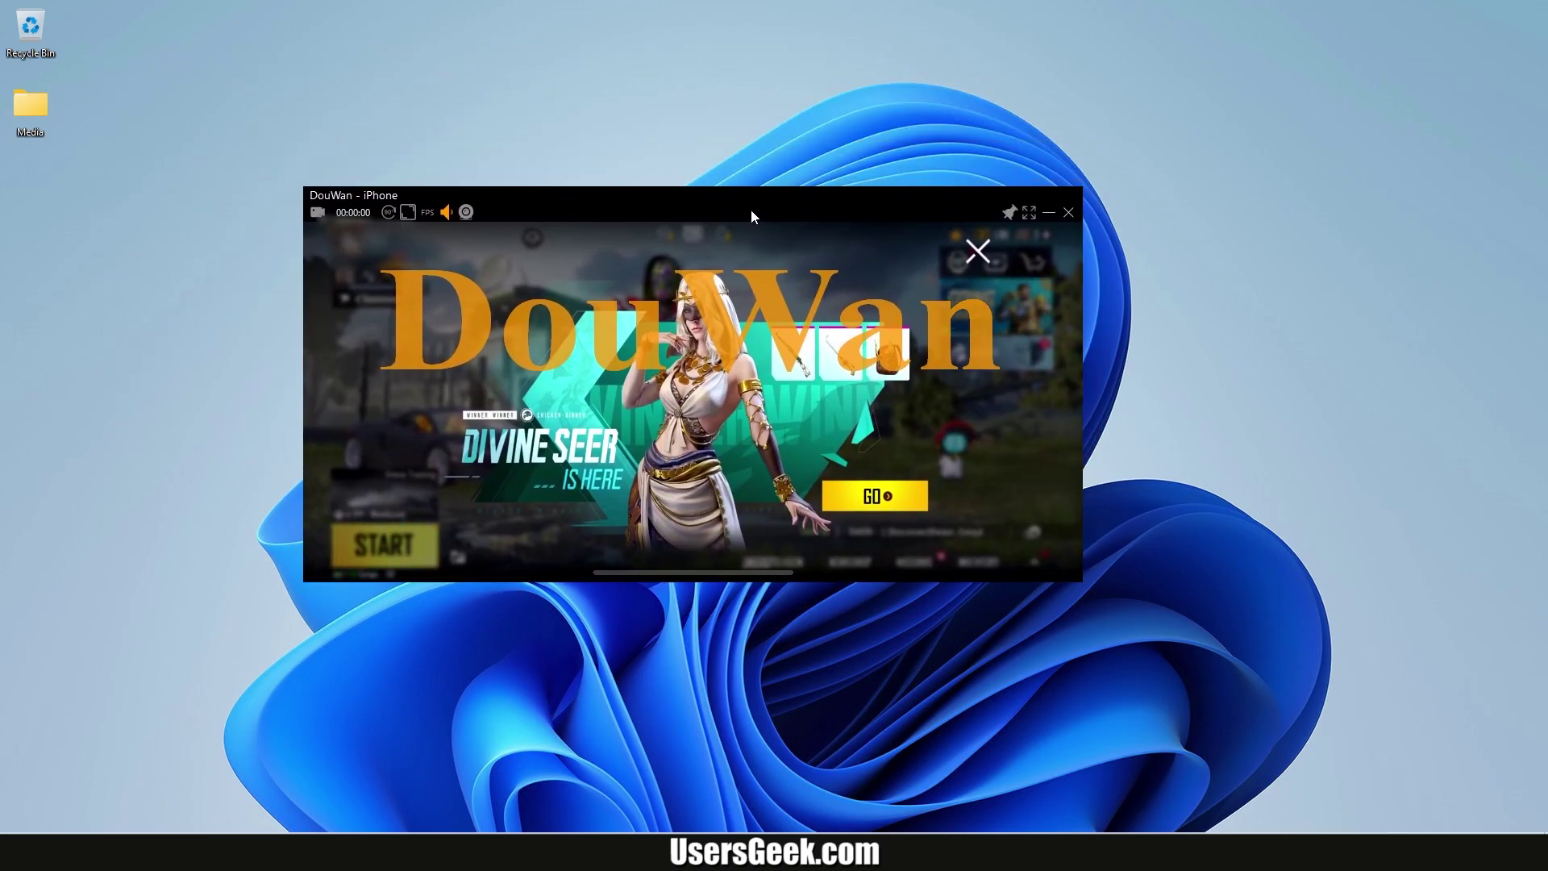